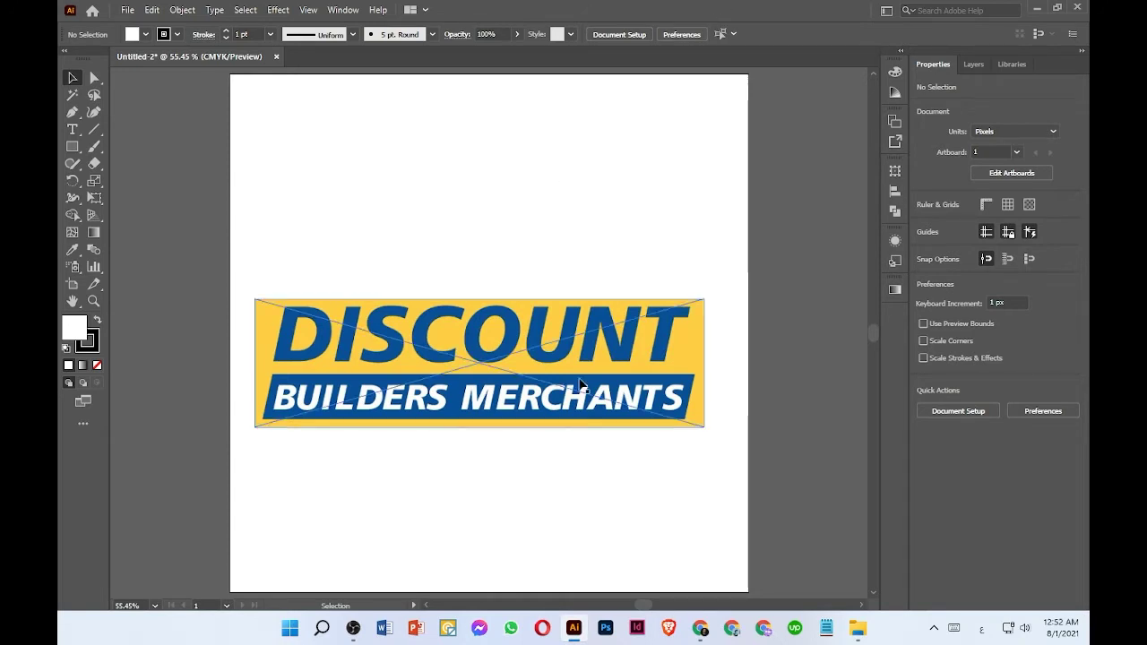
Switch to Chrome and activate the Google search box.
{"action": "left_click", "coordinate": [700, 627]}
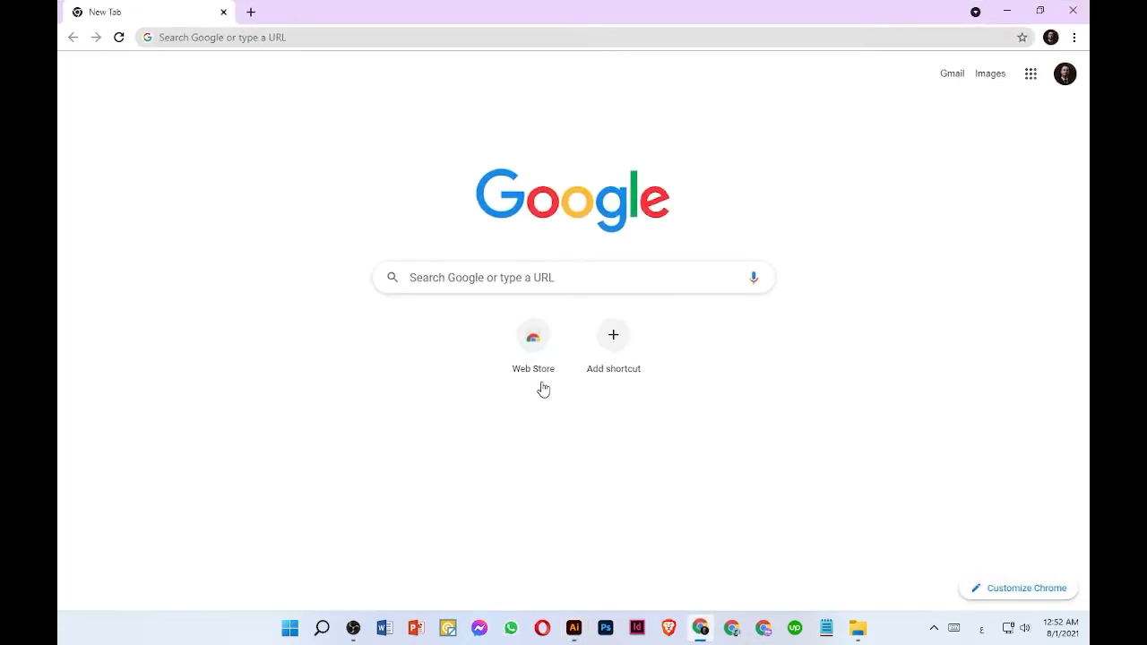
{"action": "left_click", "coordinate": [486, 280]}
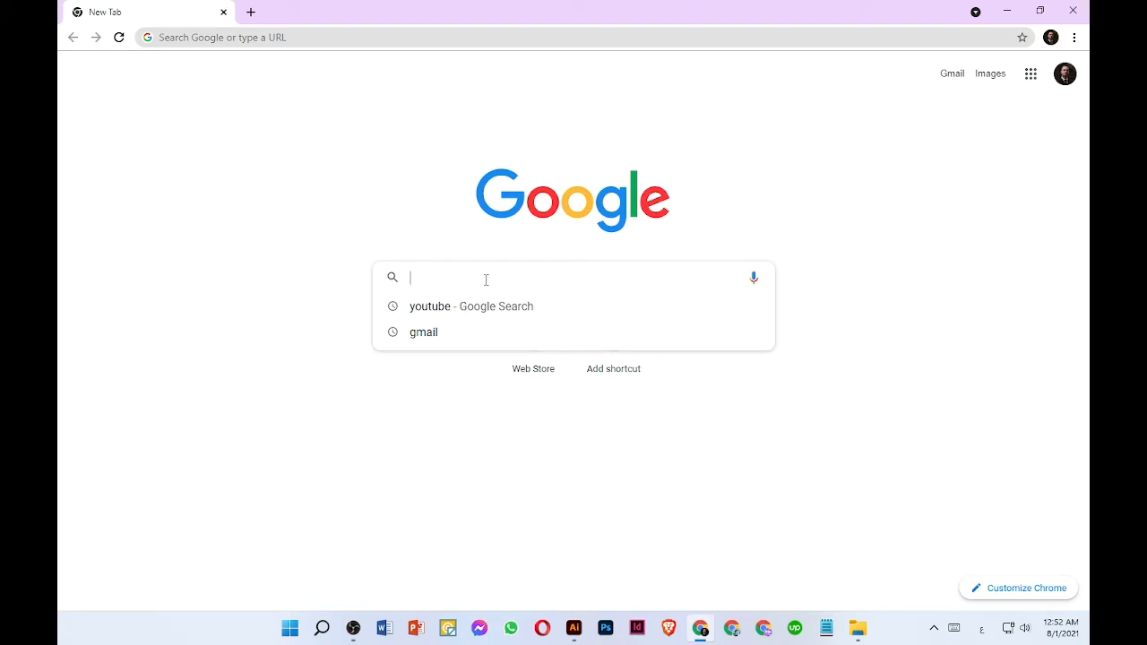
{"action": "type", "text": "بخ"}
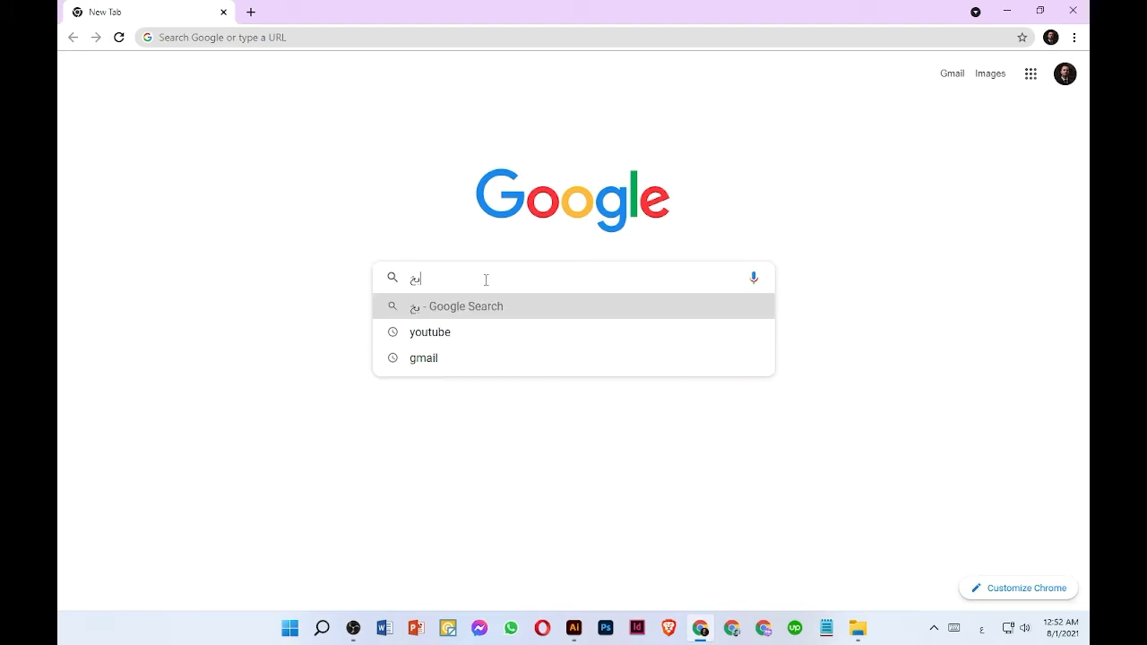
{"action": "key", "text": "BackSpace"}
{"action": "key", "text": "BackSpace"}
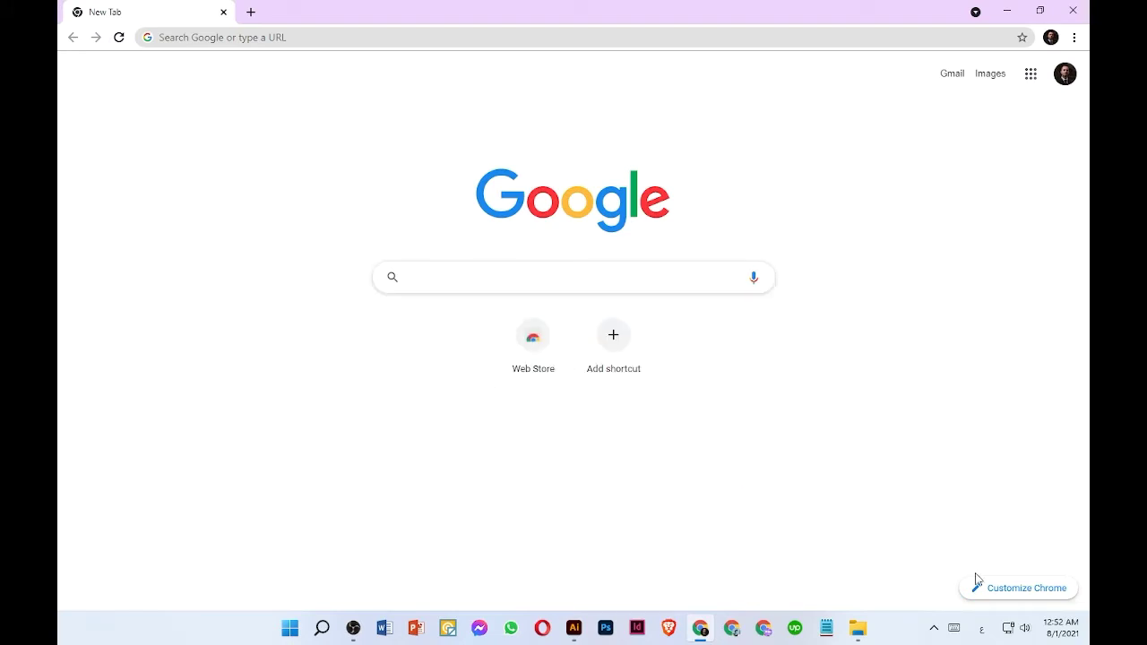
Change the keyboard layout to English and search Google for "font squirrel".
{"action": "left_click", "coordinate": [981, 630]}
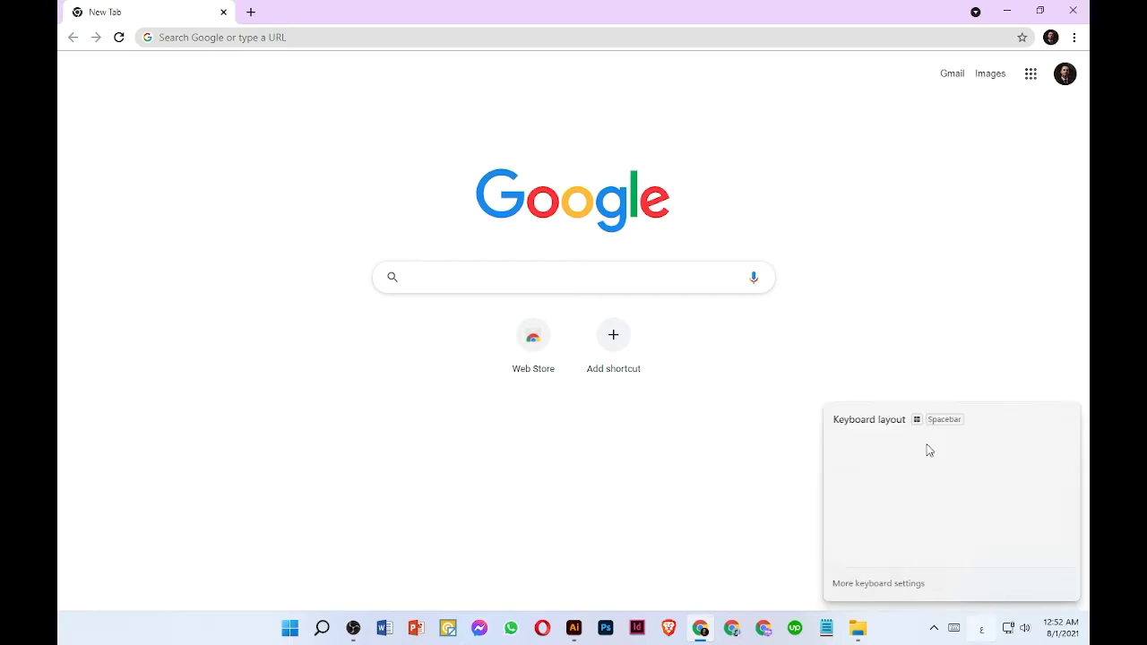
{"action": "left_click", "coordinate": [919, 452]}
{"action": "left_click", "coordinate": [427, 277]}
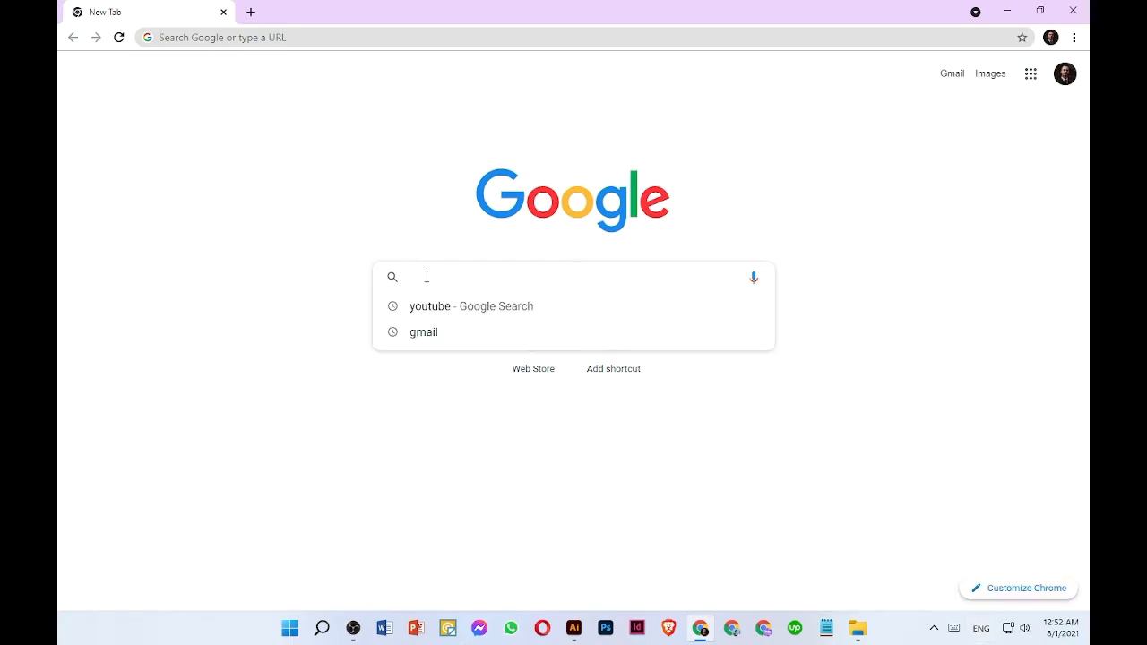
{"action": "type", "text": "font "}
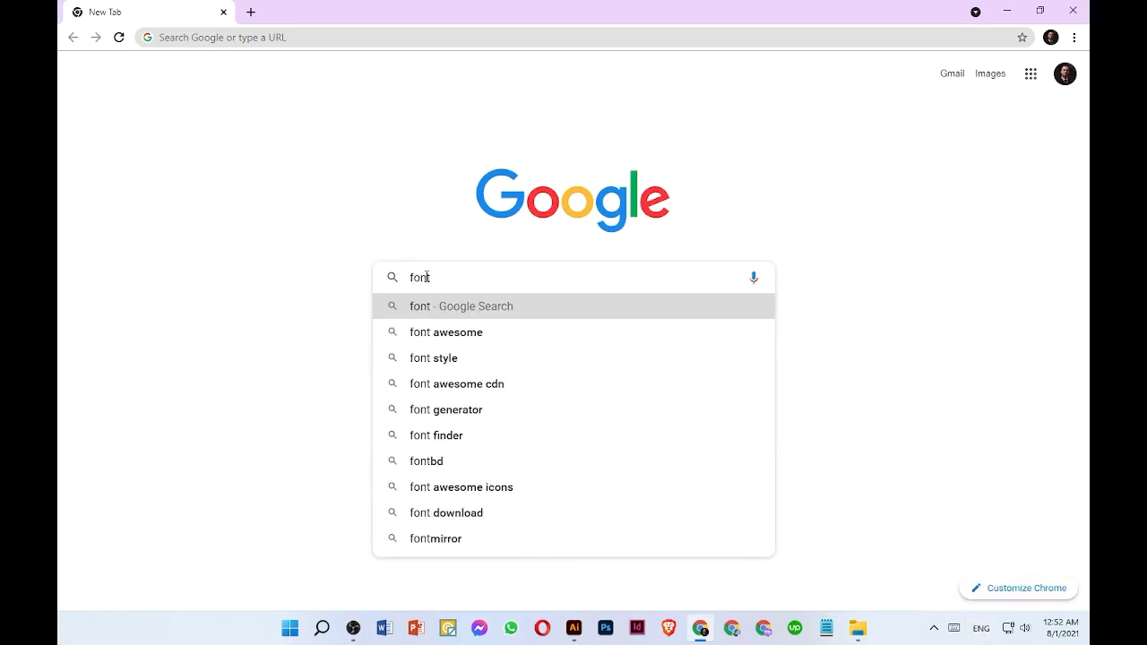
{"action": "type", "text": "sq"}
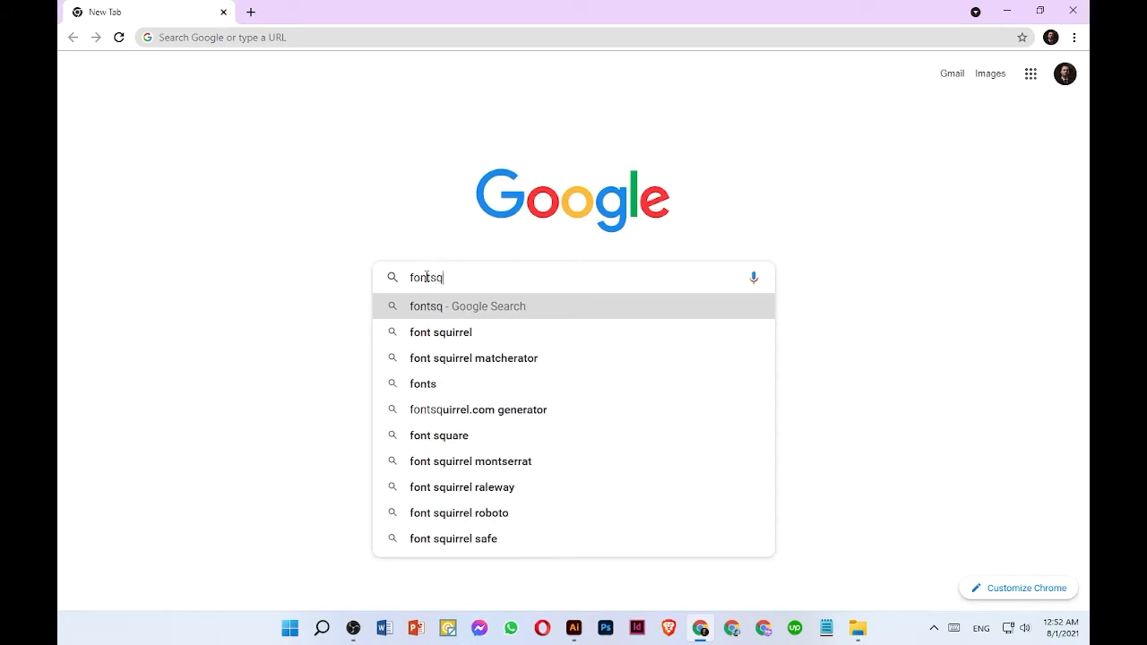
{"action": "type", "text": "u"}
{"action": "key", "text": "Down"}
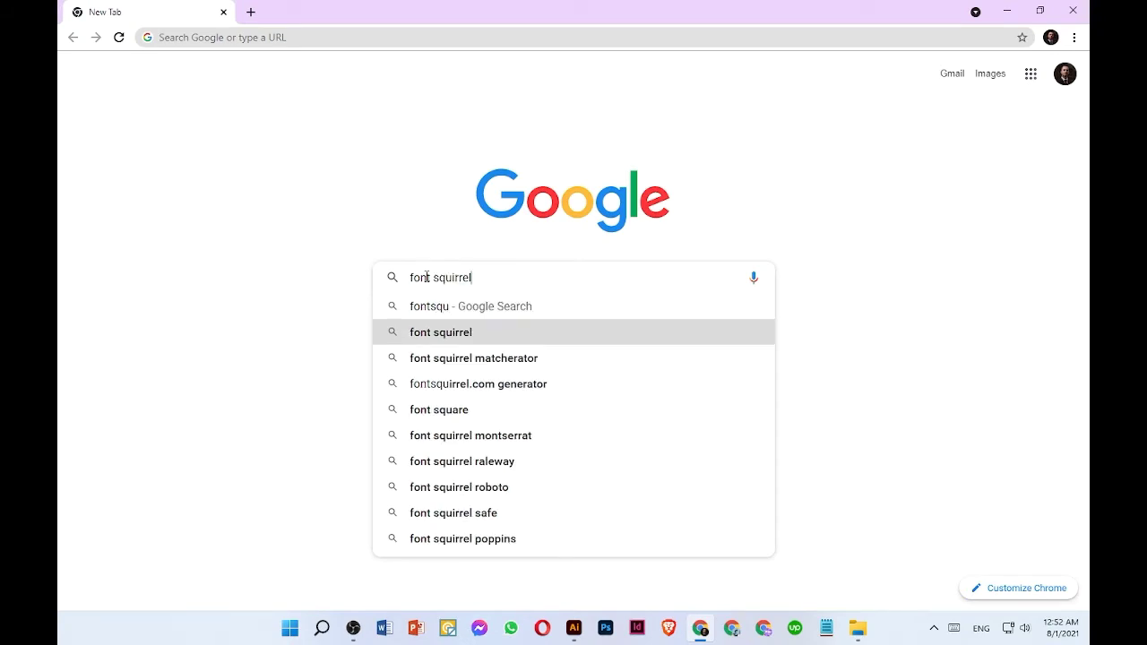
{"action": "key", "text": "Return"}
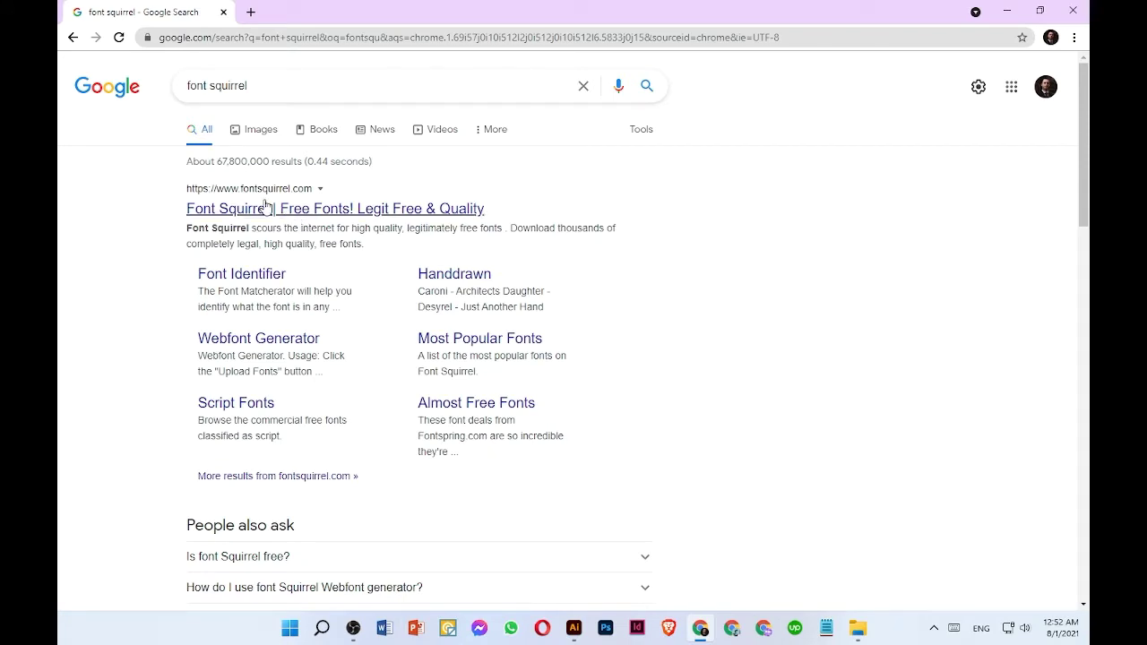
Open the Font Squirrel website from the search results and go to its Font Identifier page.
{"action": "left_click", "coordinate": [275, 206]}
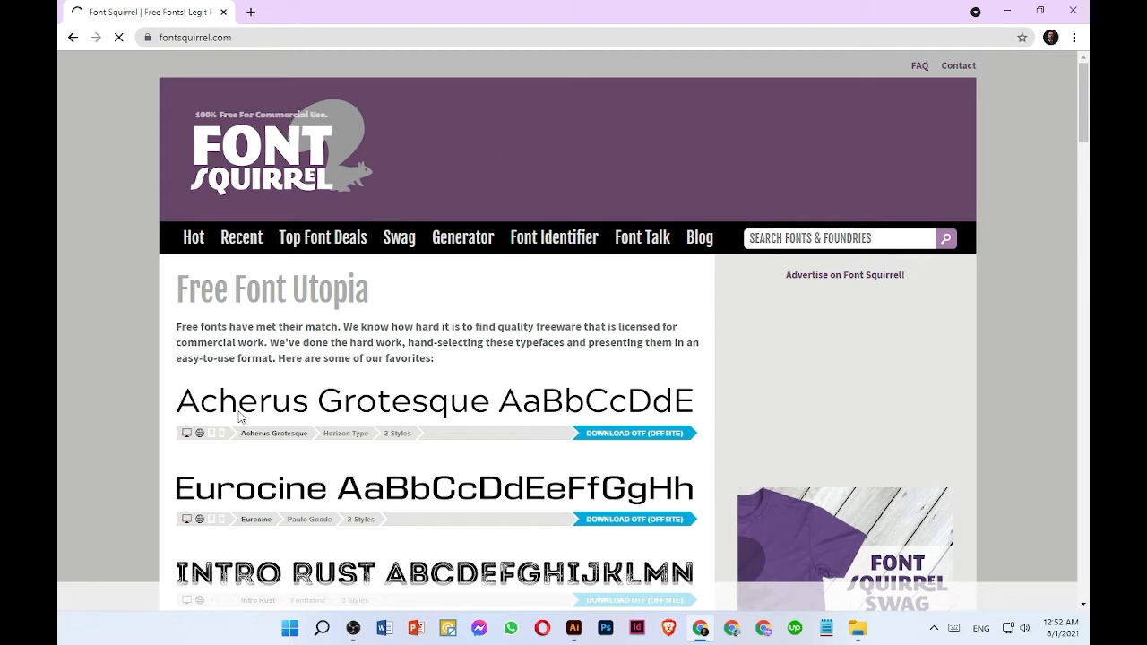
{"action": "scroll", "coordinate": [505, 391], "scroll_direction": "down", "scroll_amount": 3}
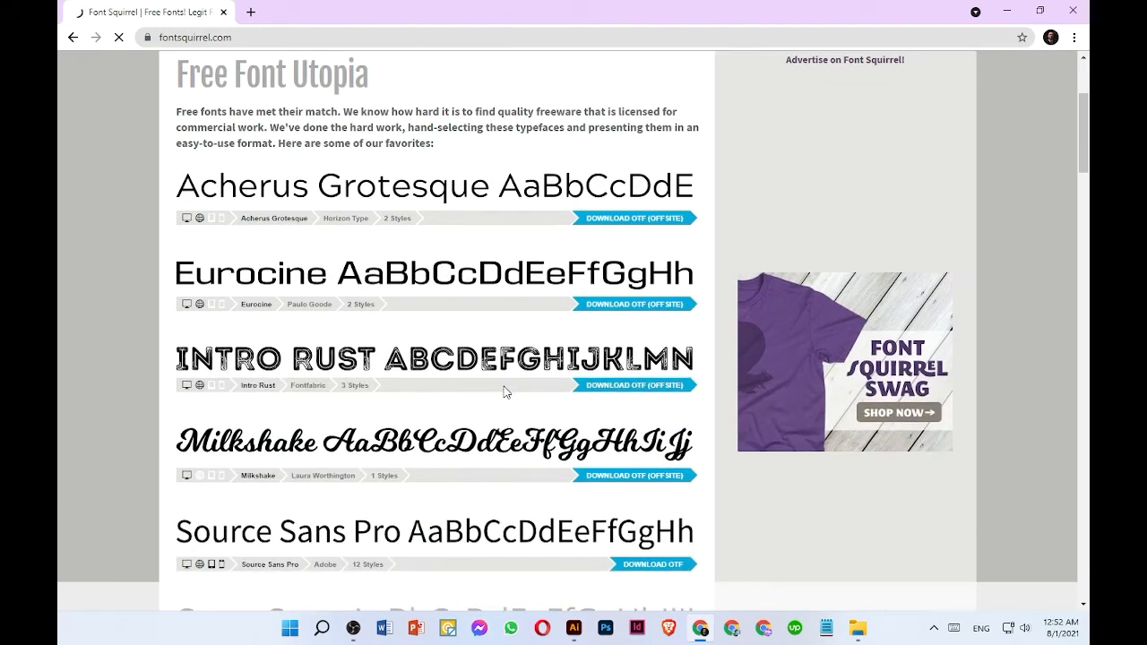
{"action": "scroll", "coordinate": [505, 392], "scroll_direction": "up", "scroll_amount": 3}
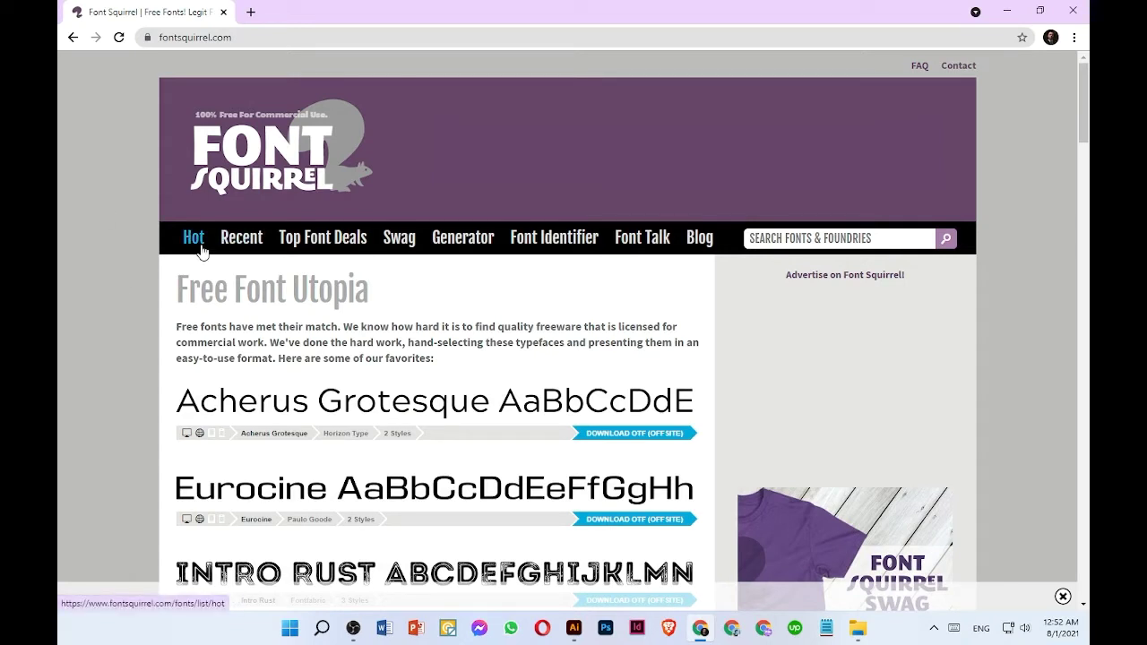
{"action": "left_click", "coordinate": [539, 248]}
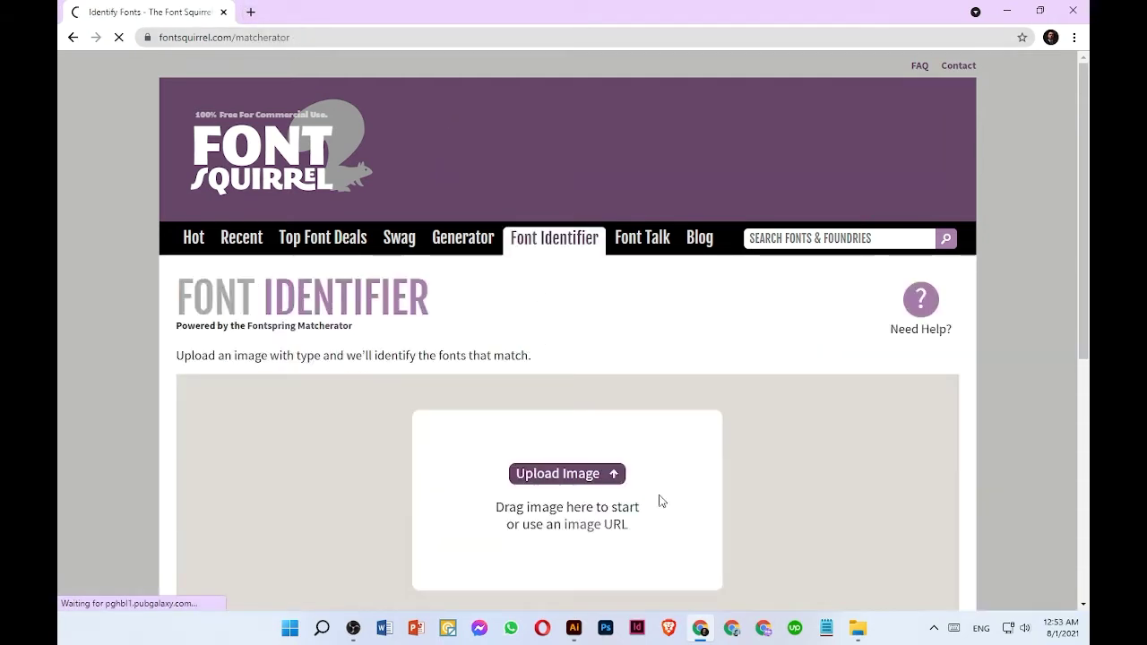
{"action": "scroll", "coordinate": [627, 410], "scroll_direction": "down", "scroll_amount": 1}
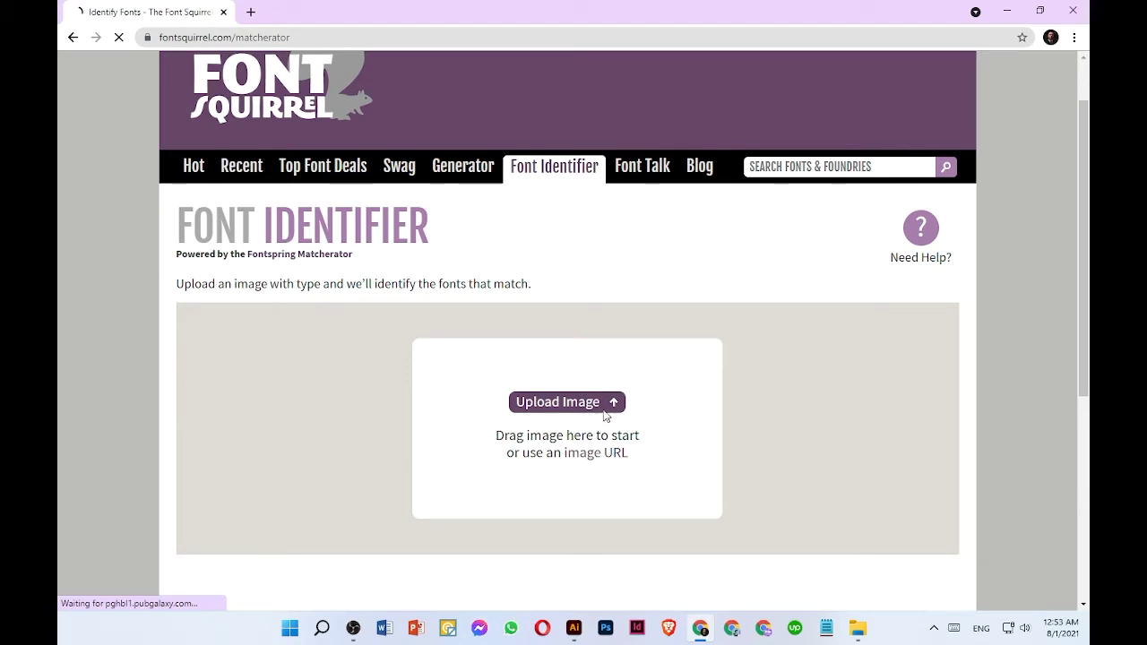
{"action": "scroll", "coordinate": [591, 410], "scroll_direction": "up", "scroll_amount": 1}
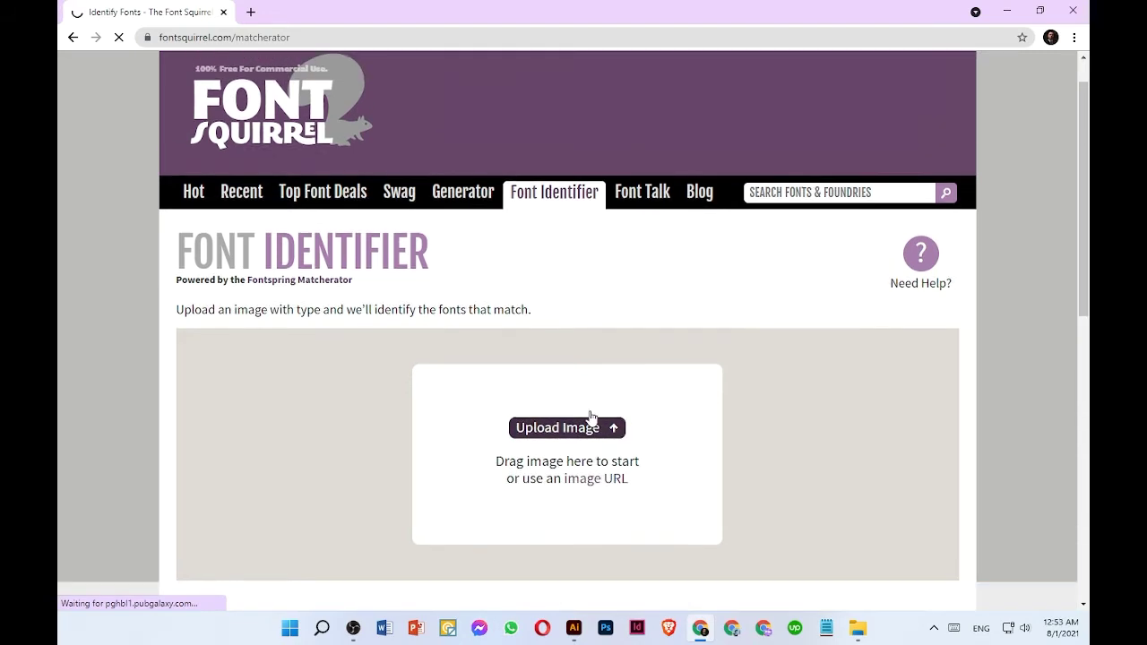
Copy the Font Identifier page's URL into the empty Notepad document and return to the web page.
{"action": "left_click", "coordinate": [309, 37]}
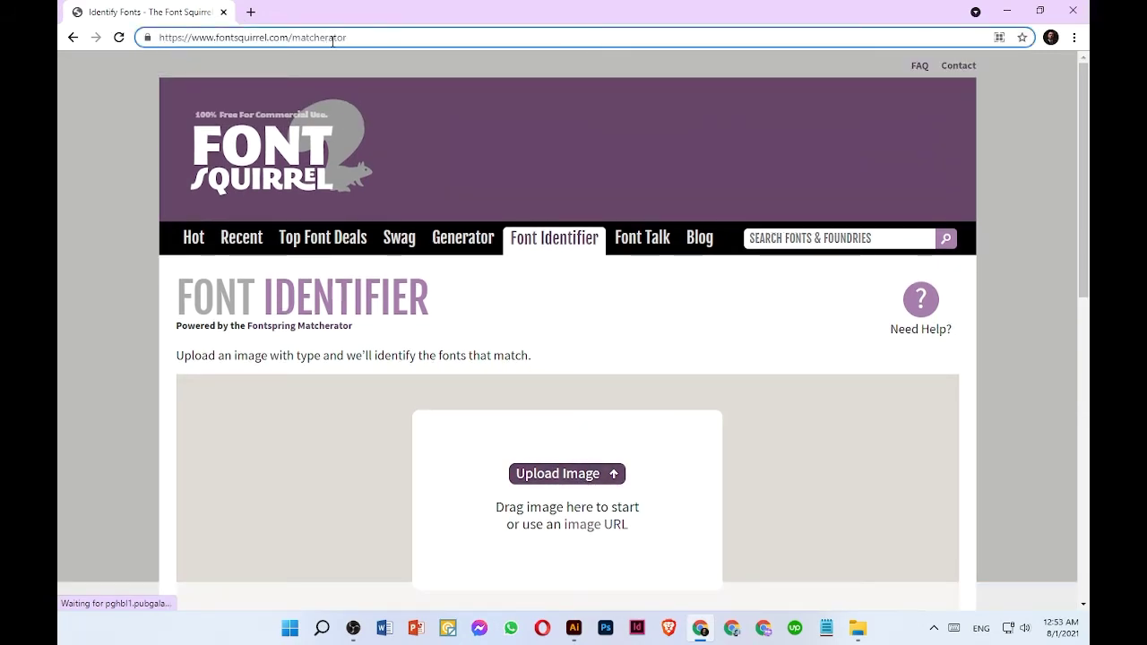
{"action": "key", "text": "ctrl+a"}
{"action": "key", "text": "ctrl+c"}
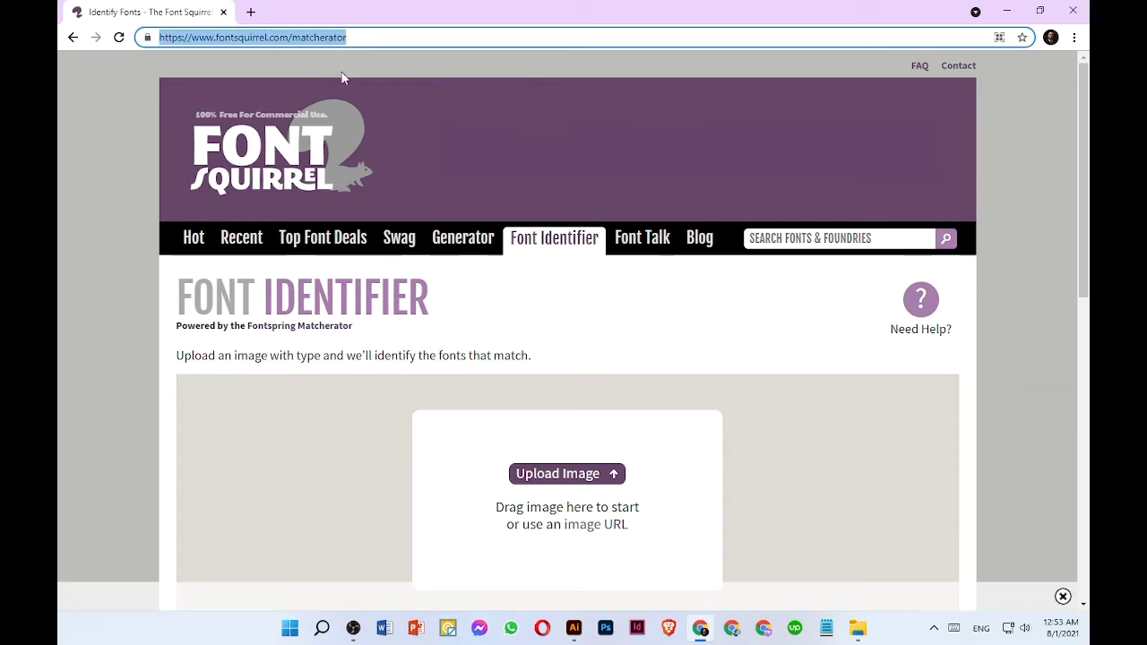
{"action": "left_click", "coordinate": [827, 627]}
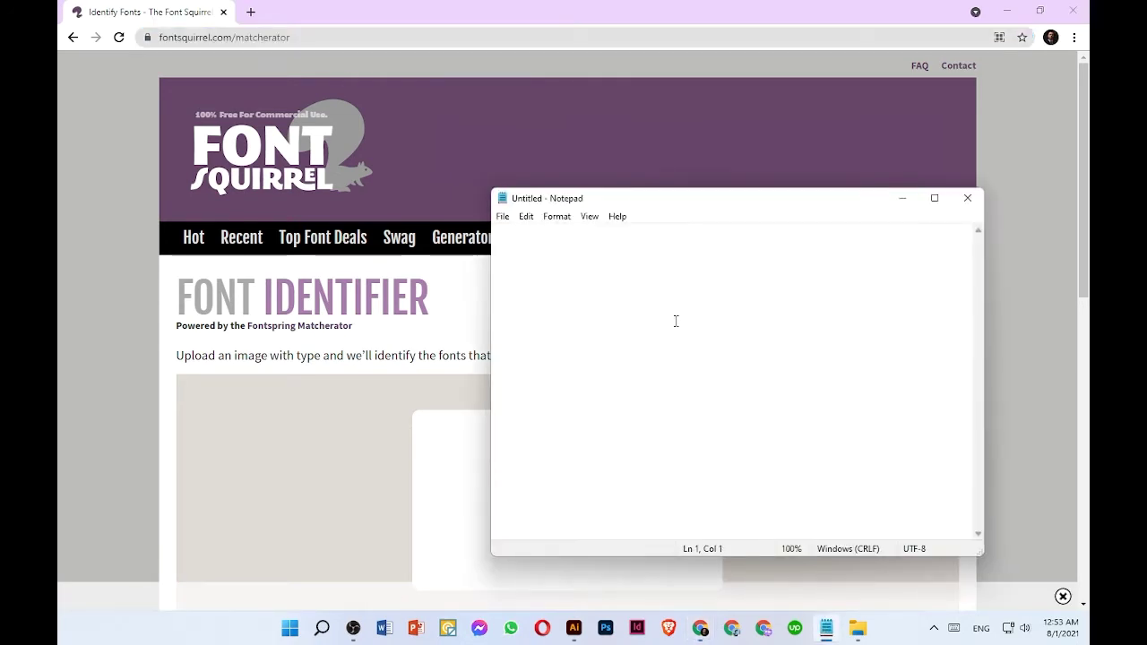
{"action": "key", "text": "ctrl+v"}
{"action": "left_click_drag", "start_coordinate": [923, 238], "coordinate": [493, 238]}
{"action": "left_click", "coordinate": [544, 241]}
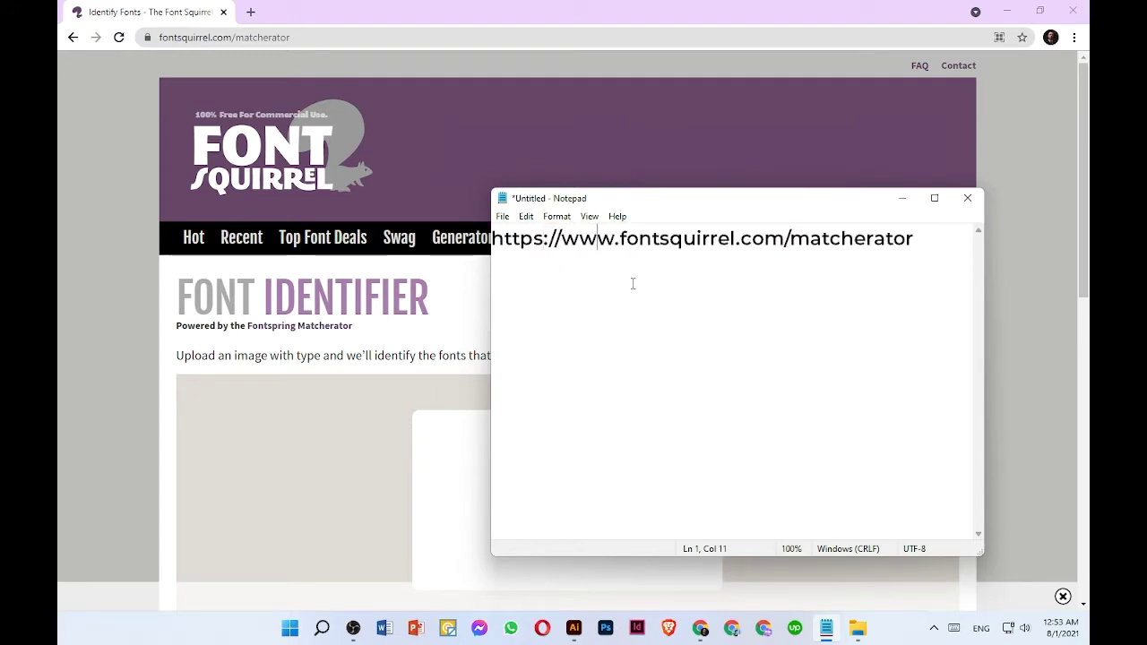
{"action": "left_click", "coordinate": [402, 359]}
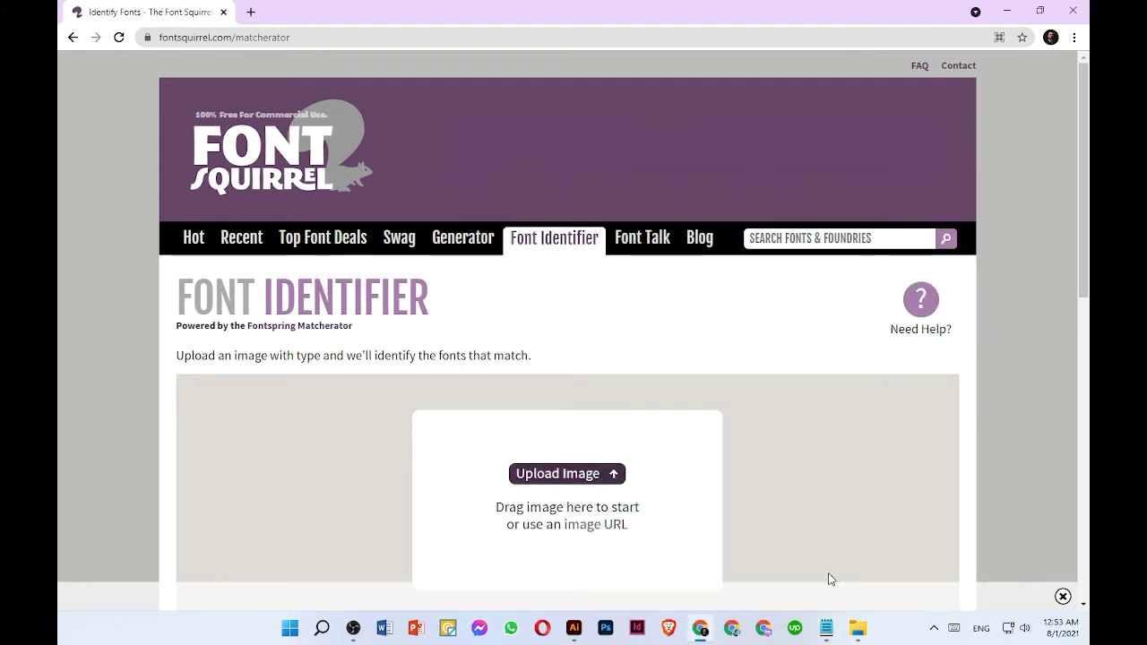
Upload the "orjinal" logo image from the 1-15-2020 folder to the Font Identifier.
{"action": "left_click", "coordinate": [858, 628]}
{"action": "left_click_drag", "start_coordinate": [816, 97], "coordinate": [59, 269]}
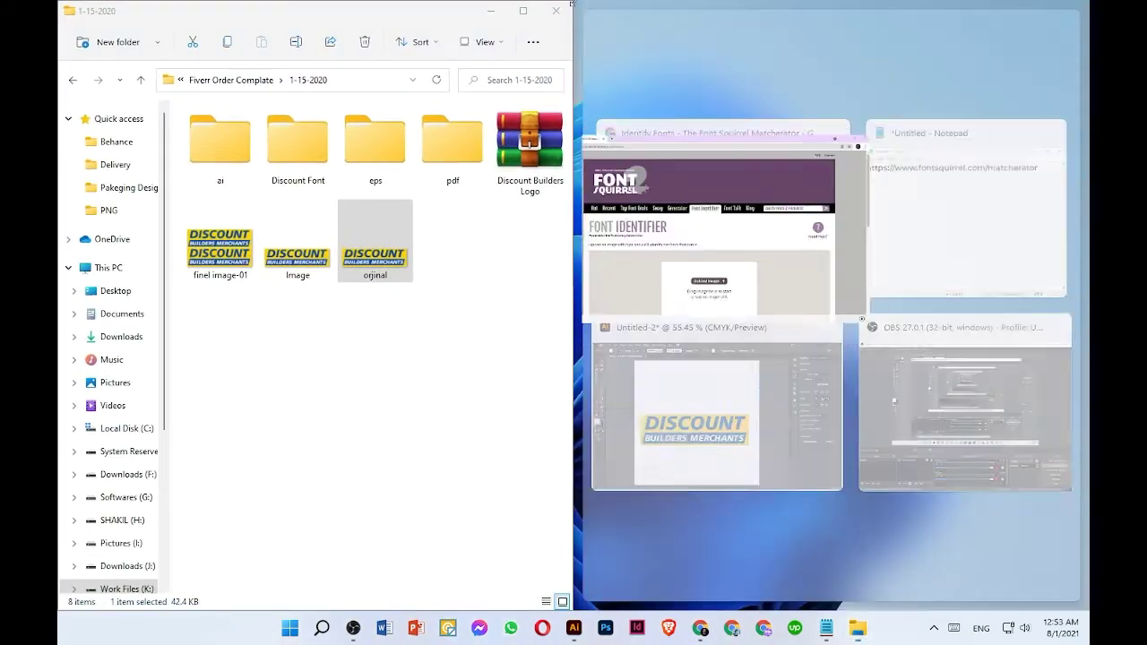
{"action": "left_click_drag", "start_coordinate": [442, 33], "coordinate": [312, 211]}
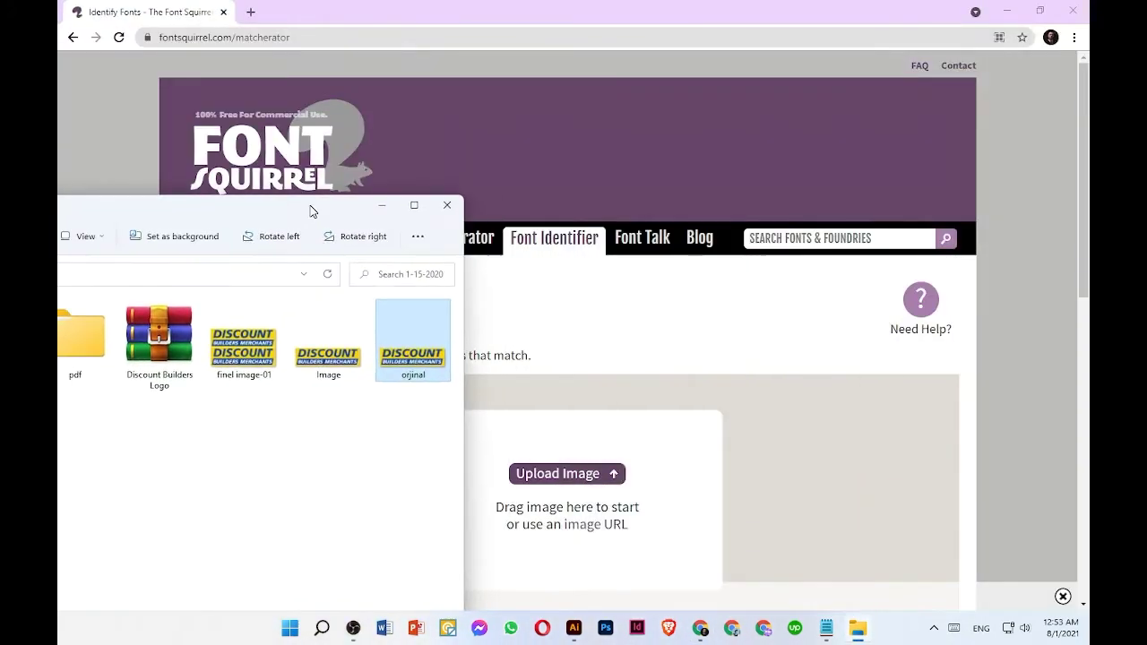
{"action": "left_click_drag", "start_coordinate": [433, 355], "coordinate": [607, 509]}
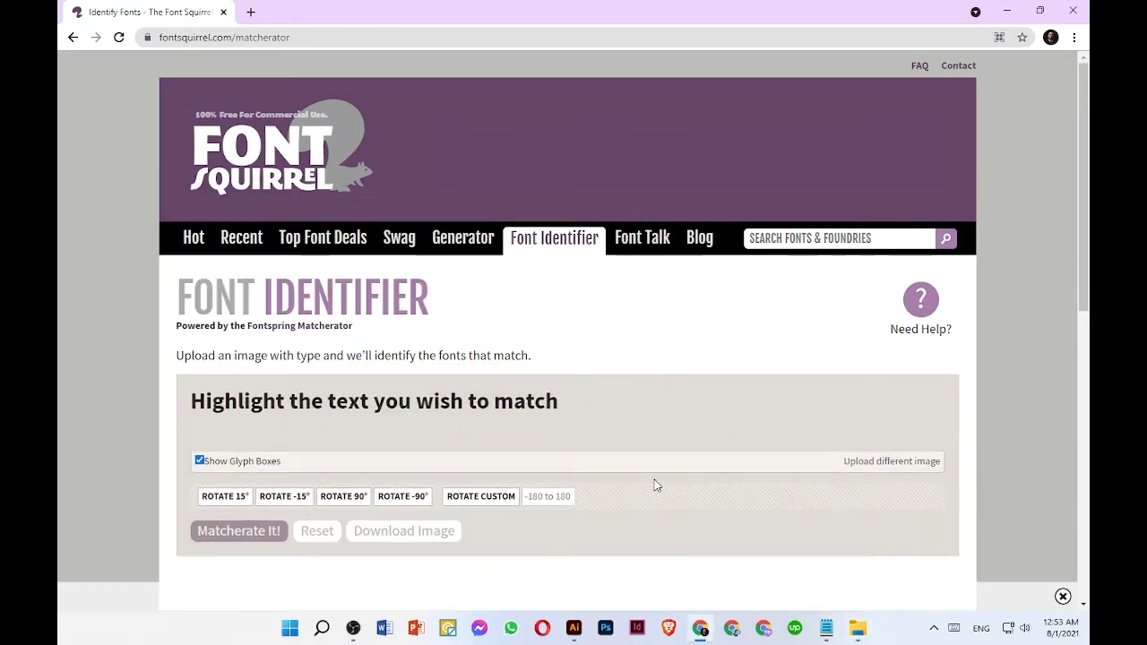
Crop the text selection to the word DISCOUNT only and run the Matcherator on it.
{"action": "scroll", "coordinate": [212, 415], "scroll_direction": "down", "scroll_amount": 2}
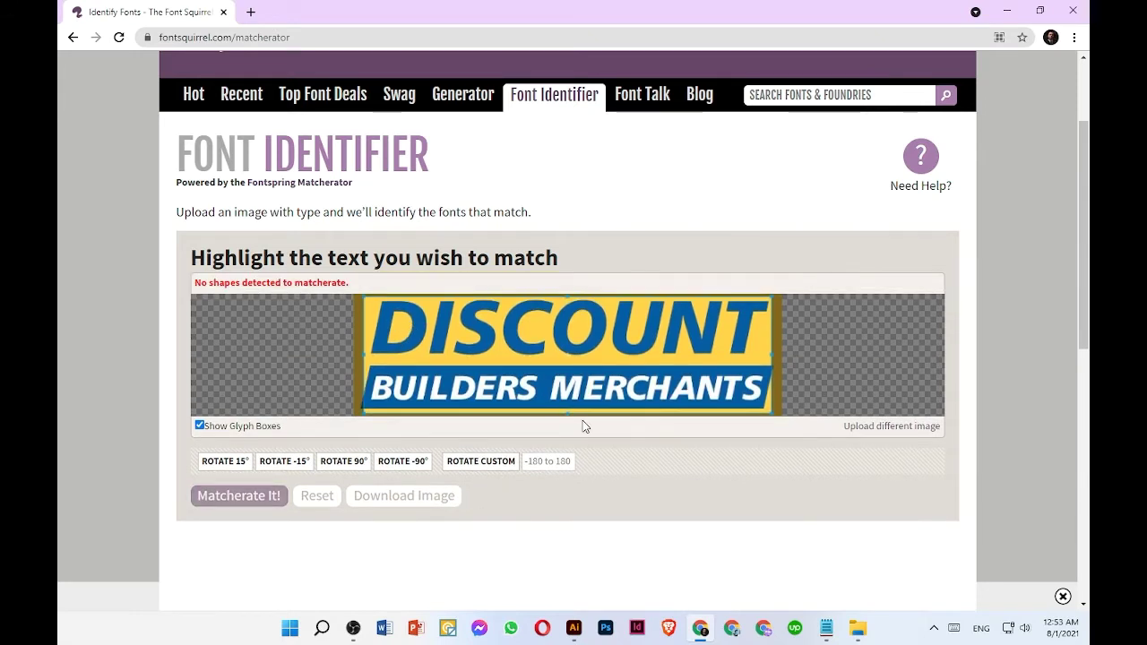
{"action": "left_click_drag", "start_coordinate": [566, 413], "coordinate": [569, 363]}
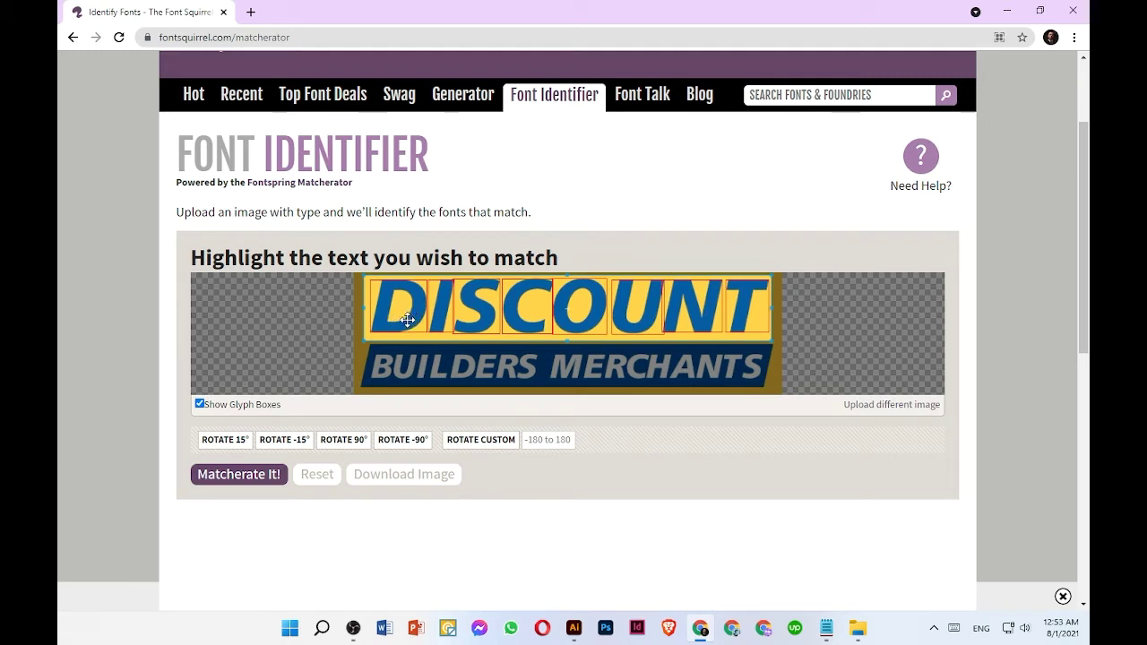
{"action": "left_click", "coordinate": [246, 474]}
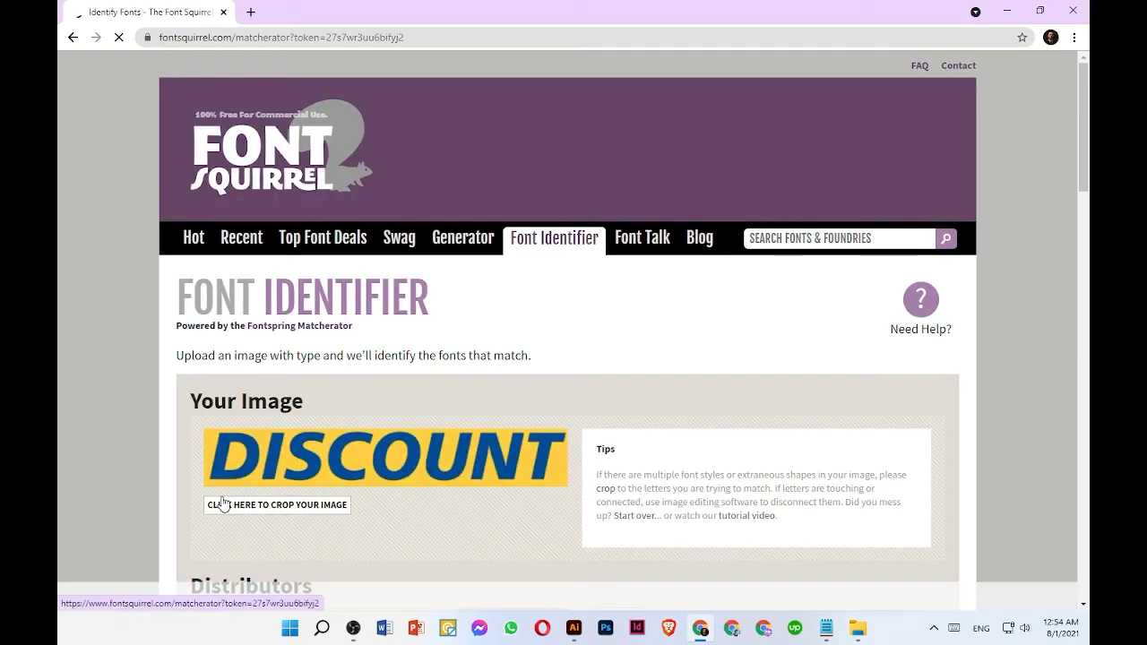
Download the free DejaVu Sans font from its Fontzillion match, DejaVu Sans Condensed Bold Oblique, and switch to Illustrator.
{"action": "scroll", "coordinate": [224, 498], "scroll_direction": "down", "scroll_amount": 3}
{"action": "scroll", "coordinate": [184, 454], "scroll_direction": "down", "scroll_amount": 2}
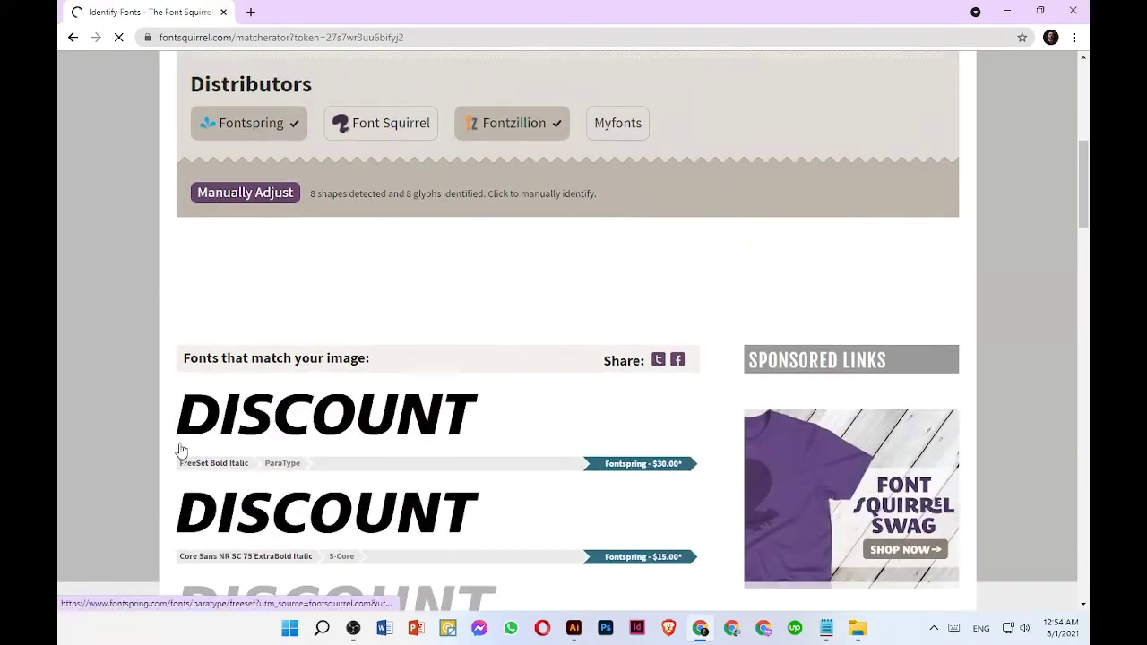
{"action": "scroll", "coordinate": [113, 448], "scroll_direction": "down", "scroll_amount": 2}
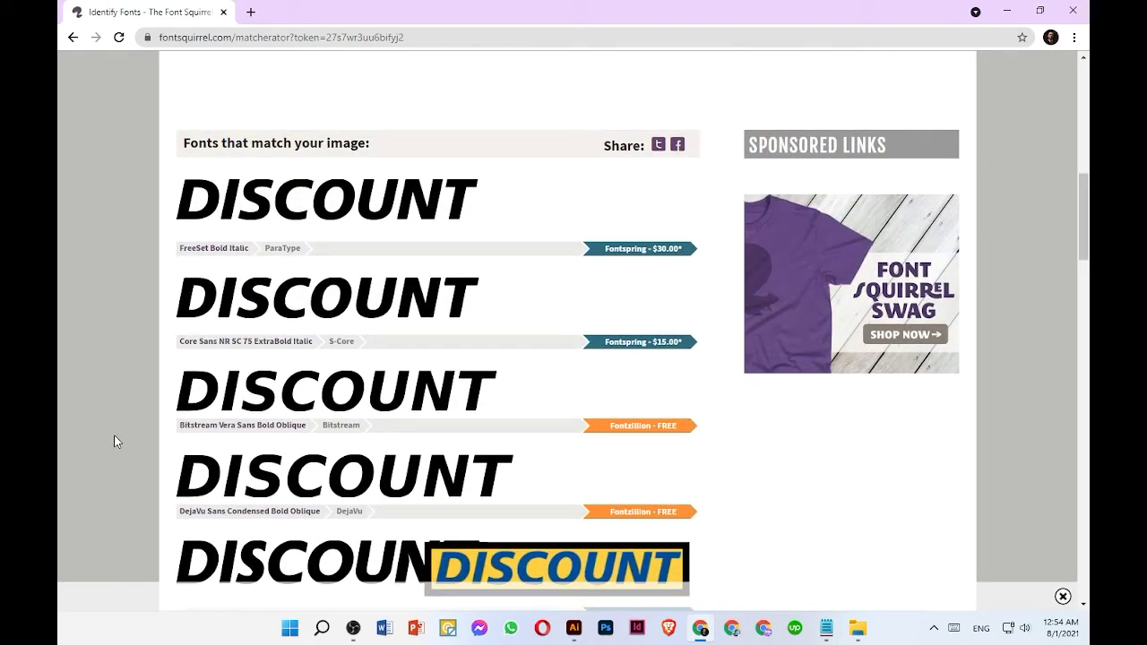
{"action": "scroll", "coordinate": [122, 430], "scroll_direction": "down", "scroll_amount": 1}
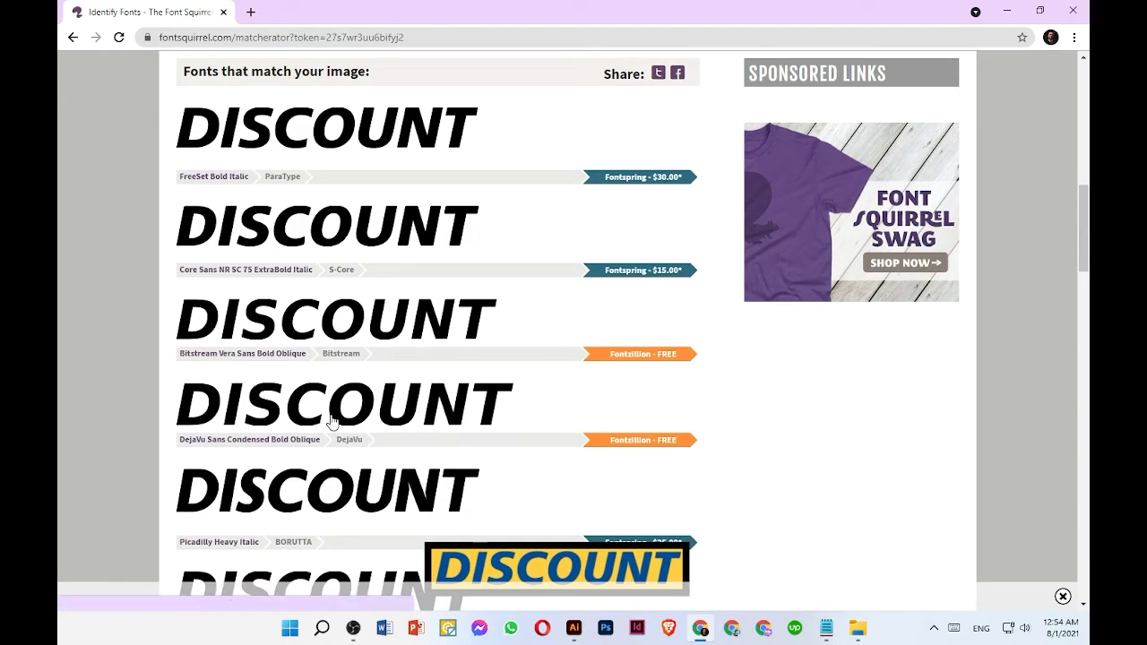
{"action": "scroll", "coordinate": [340, 419], "scroll_direction": "up", "scroll_amount": 1}
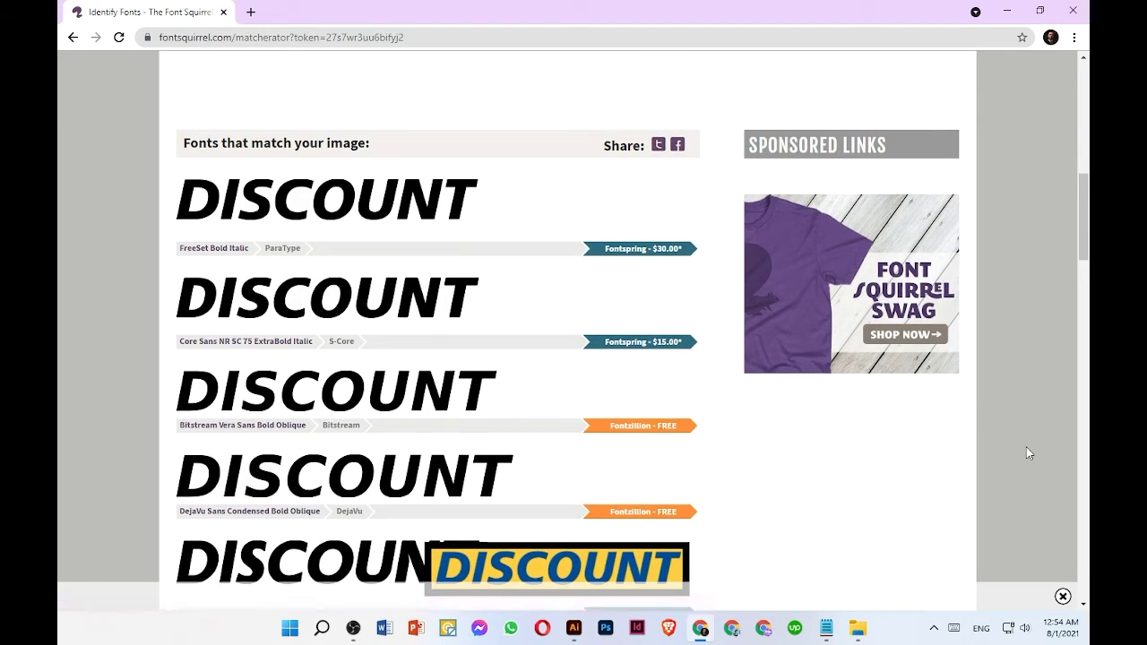
{"action": "scroll", "coordinate": [1013, 456], "scroll_direction": "down", "scroll_amount": 1}
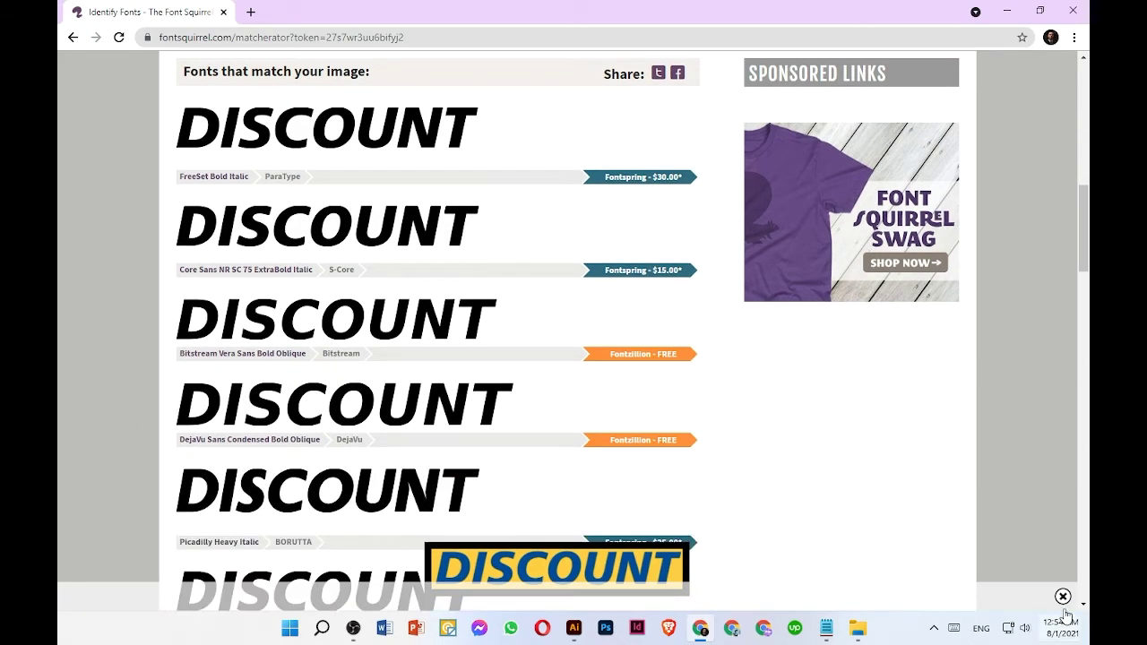
{"action": "scroll", "coordinate": [818, 487], "scroll_direction": "up", "scroll_amount": 1}
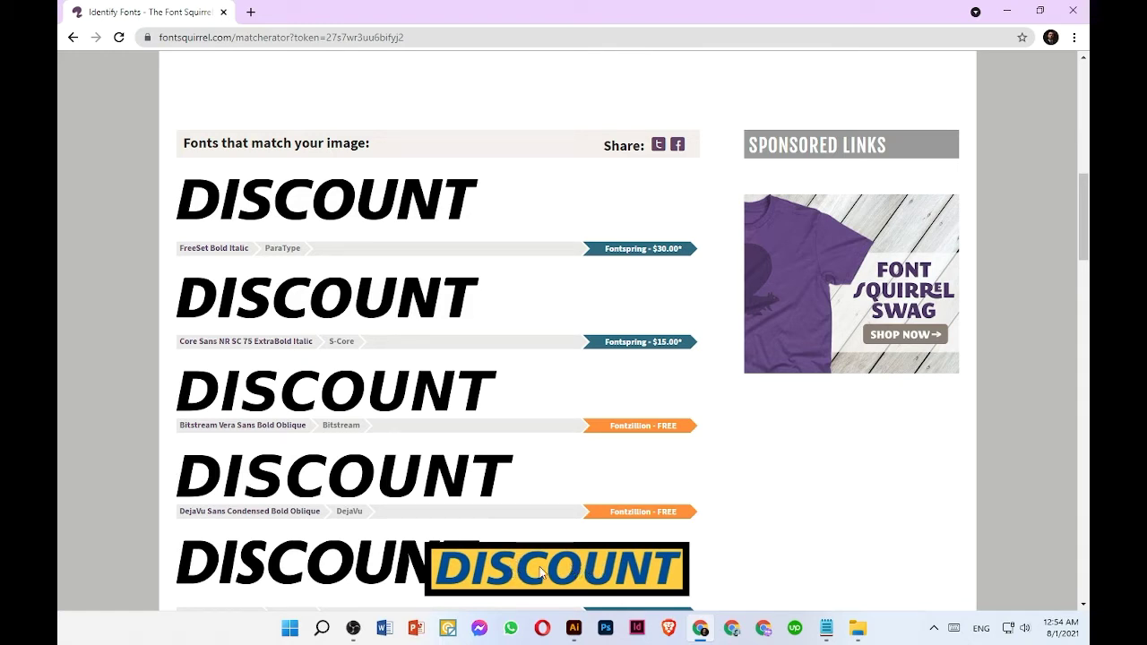
{"action": "left_click", "coordinate": [660, 518]}
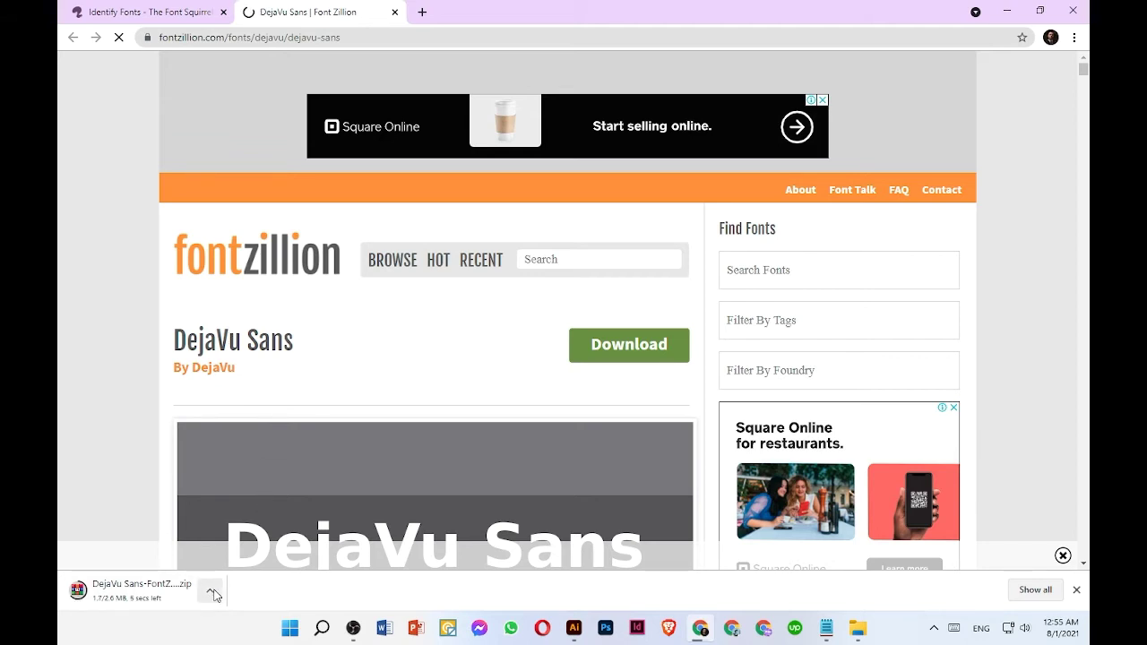
{"action": "left_click", "coordinate": [574, 627]}
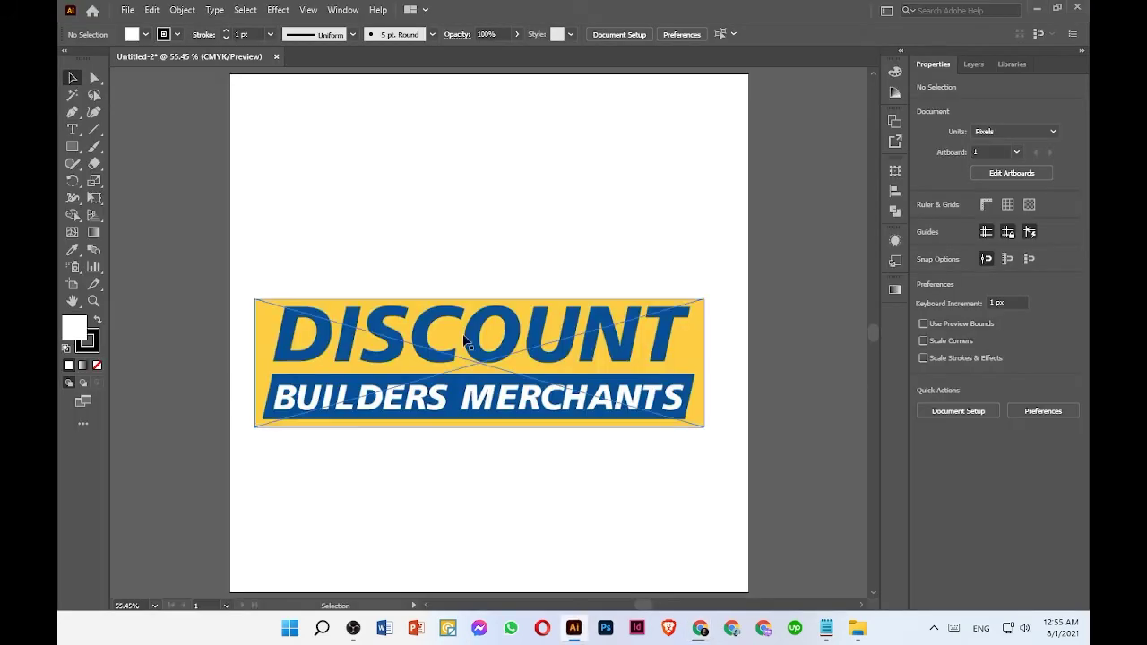
{"action": "left_click", "coordinate": [451, 311]}
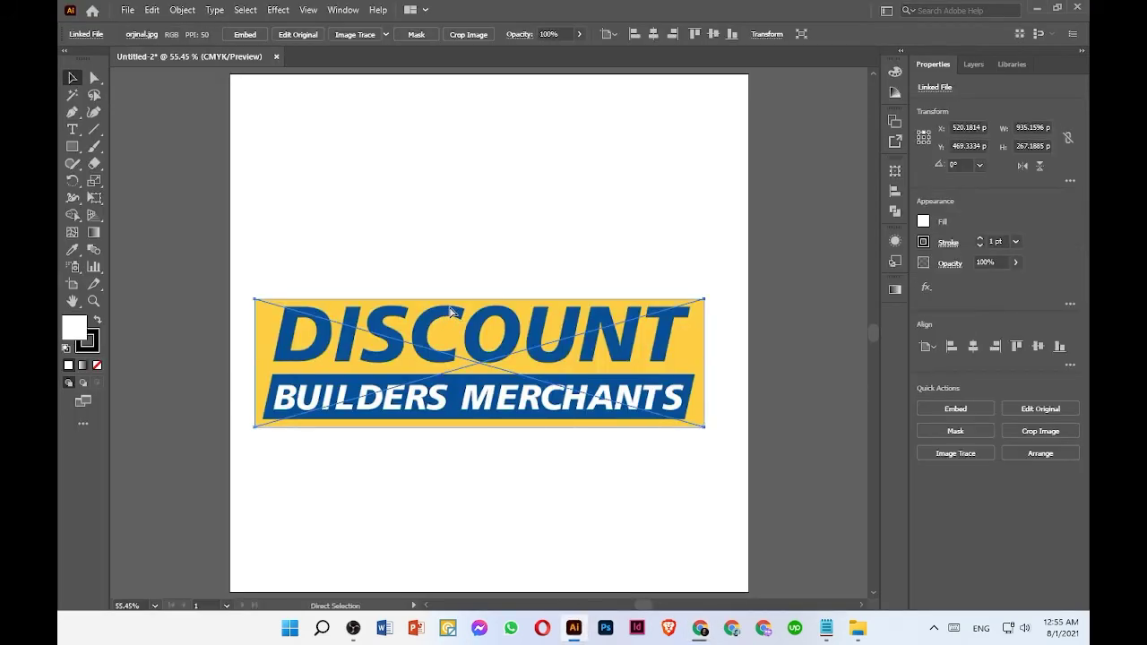
{"action": "key", "text": "ctrl+shift+a"}
{"action": "left_click", "coordinate": [72, 129]}
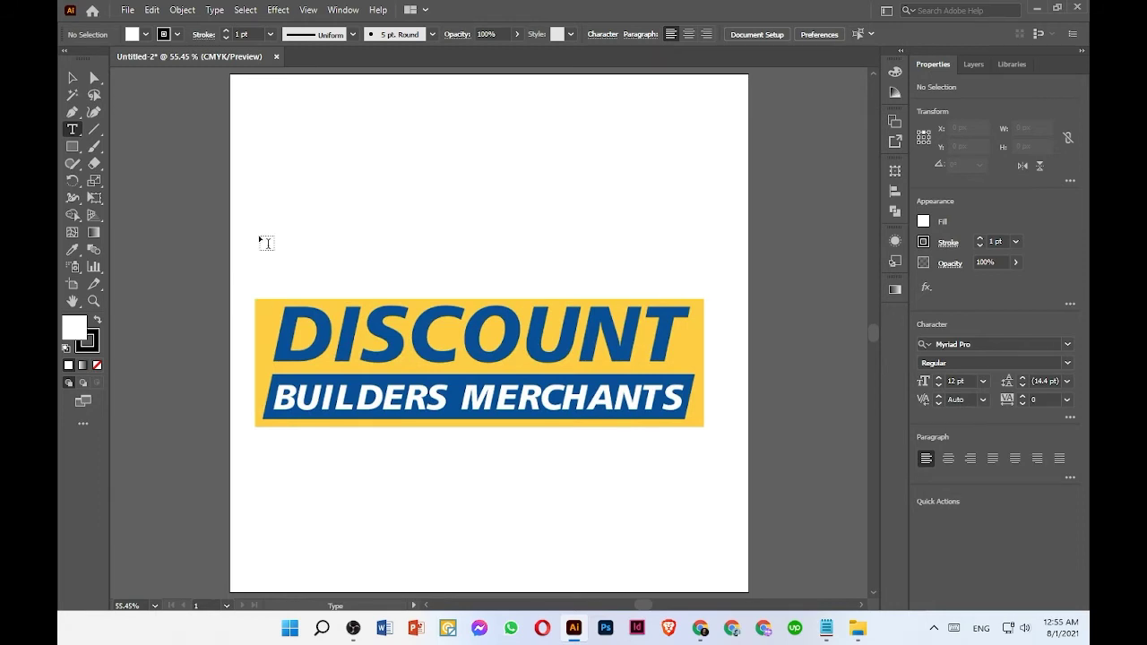
{"action": "left_click_drag", "start_coordinate": [275, 218], "coordinate": [328, 240]}
{"action": "left_click", "coordinate": [72, 78]}
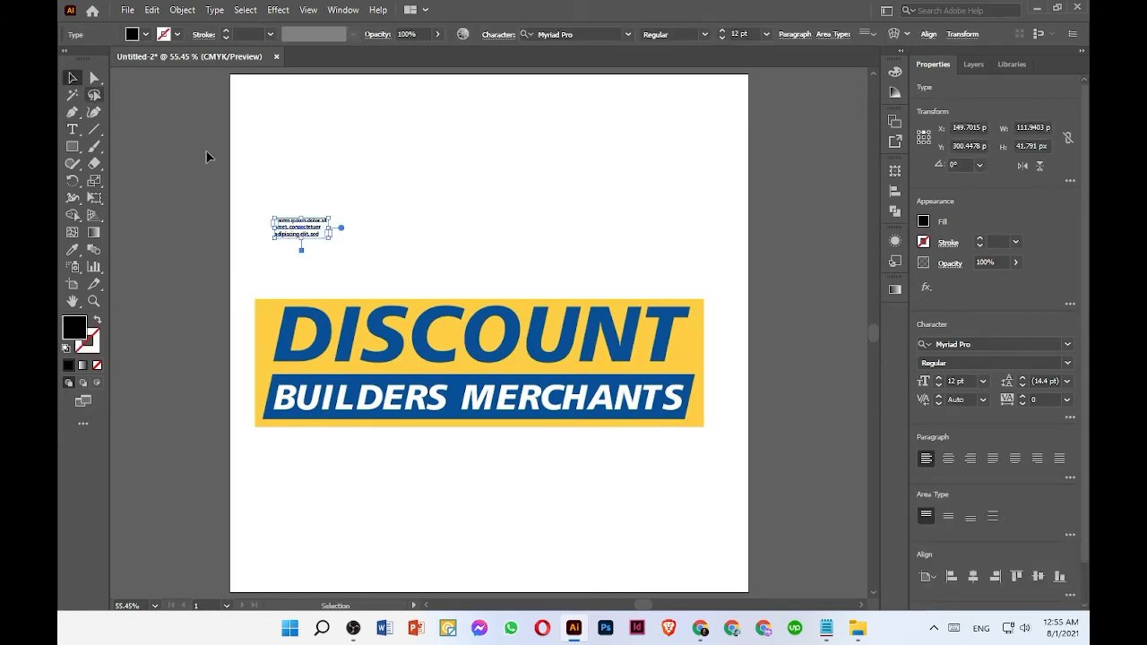
{"action": "key", "text": "Delete"}
Add the point text DISCOUNT at 48 pt in the empty area above the logo.
{"action": "left_click", "coordinate": [67, 130]}
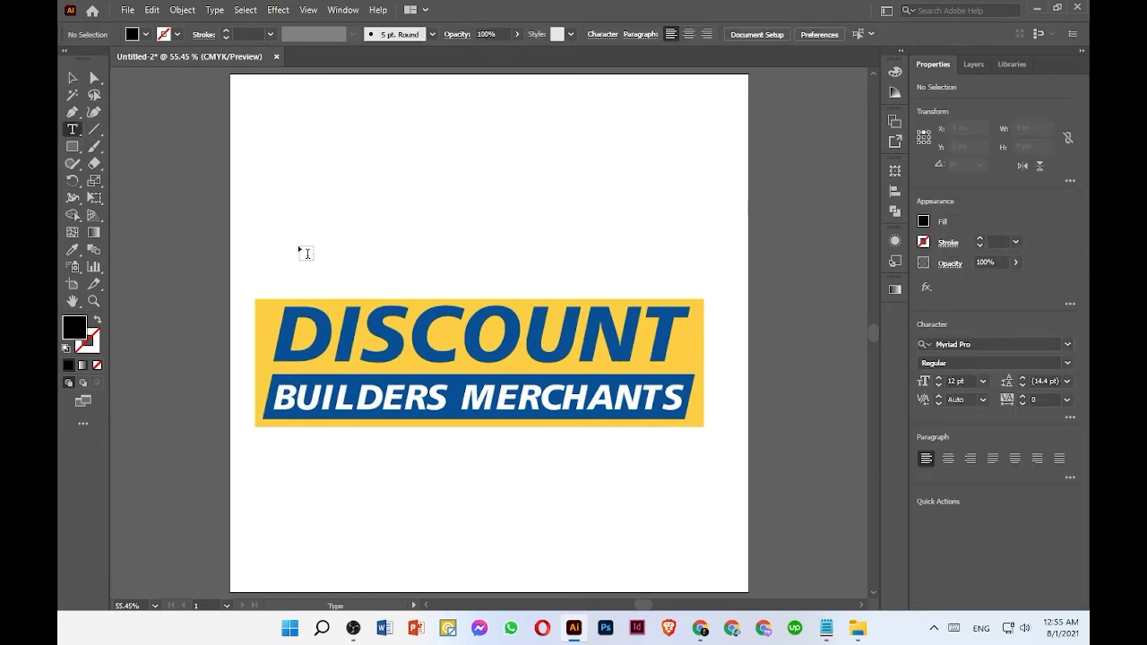
{"action": "left_click", "coordinate": [274, 252]}
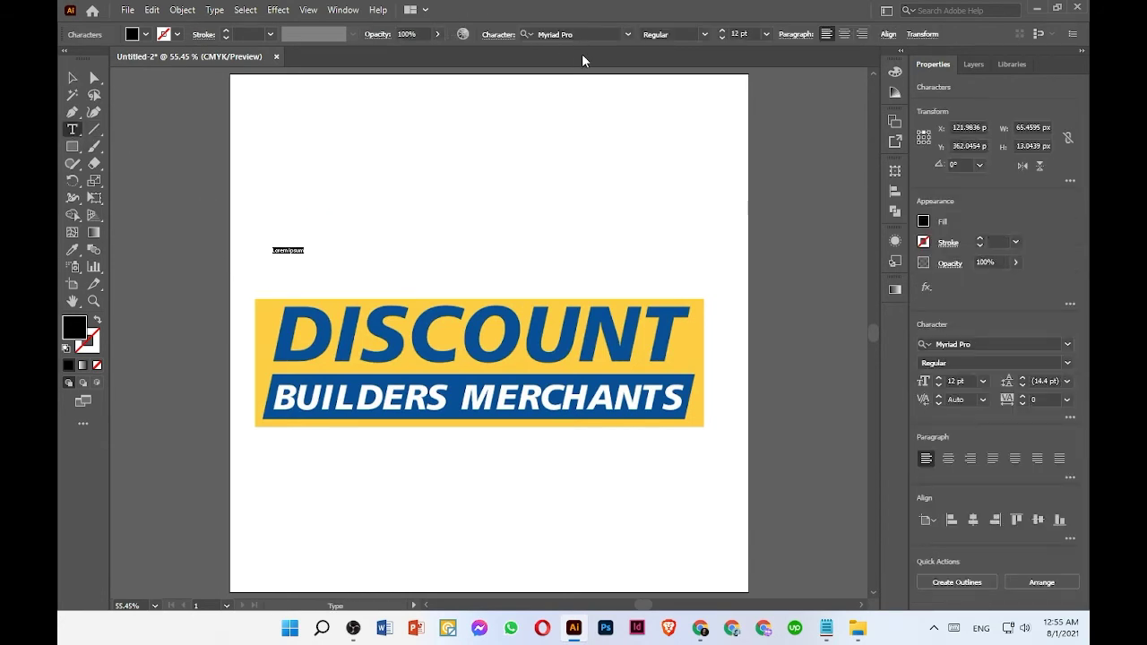
{"action": "left_click", "coordinate": [769, 34]}
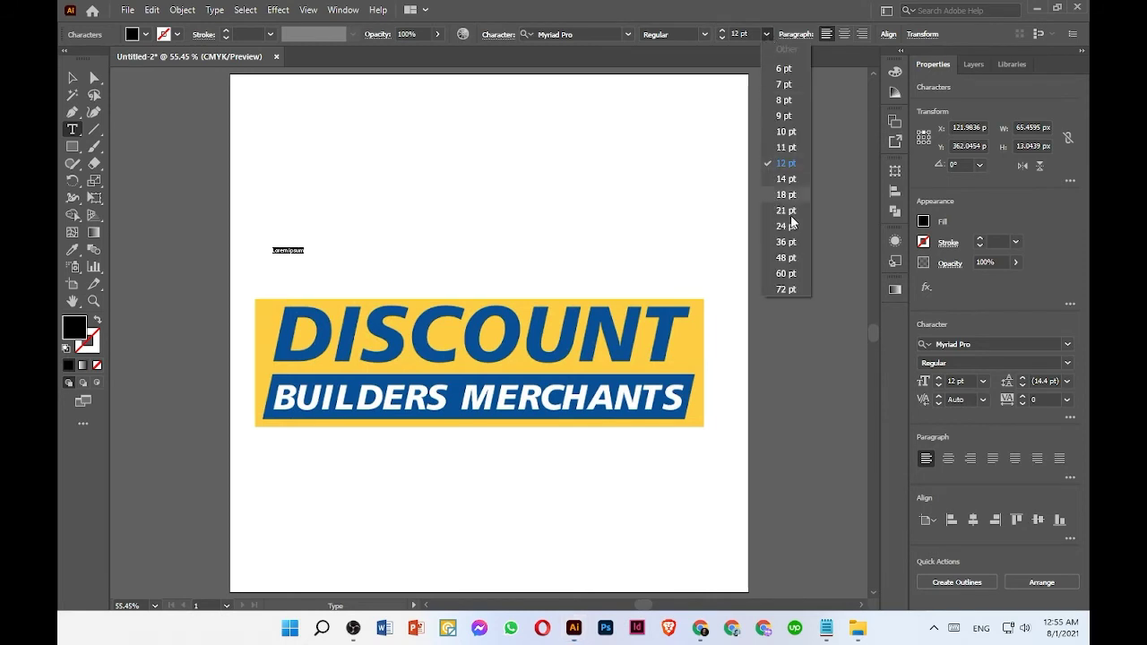
{"action": "left_click", "coordinate": [789, 265]}
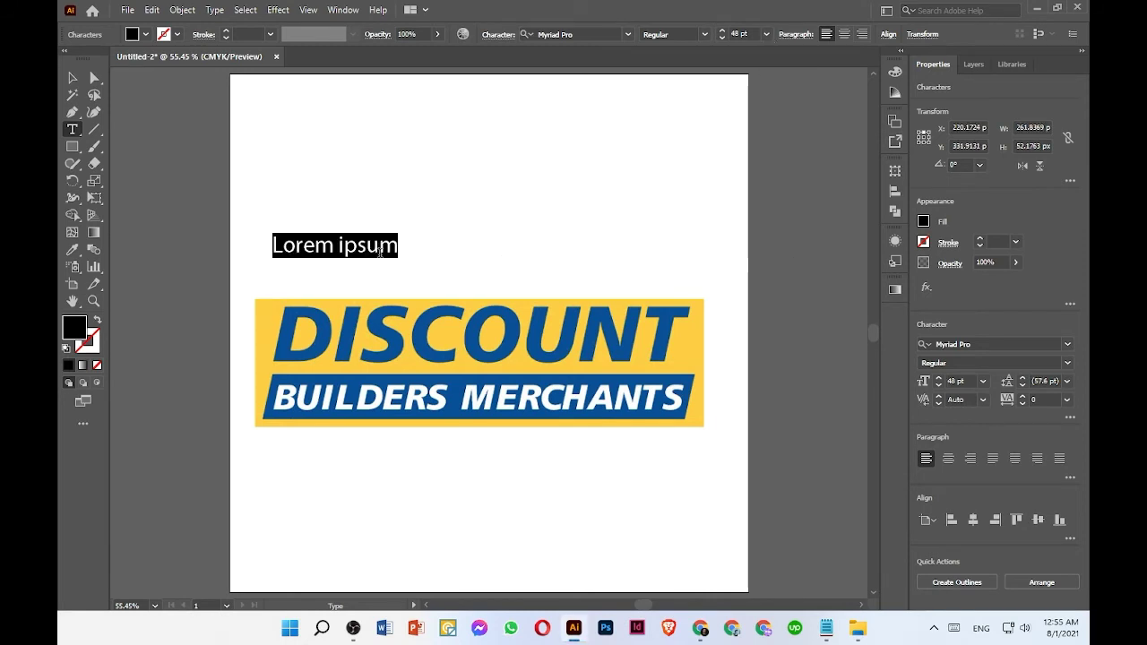
{"action": "type", "text": "DI"}
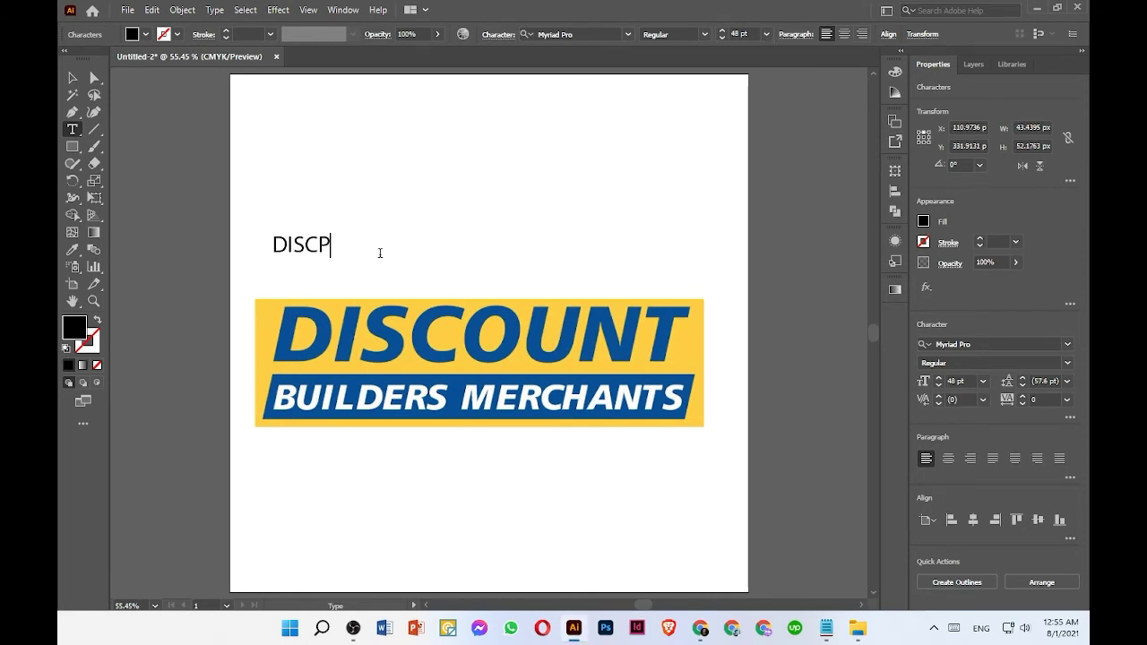
{"action": "type", "text": "SCP"}
{"action": "key", "text": "BackSpace"}
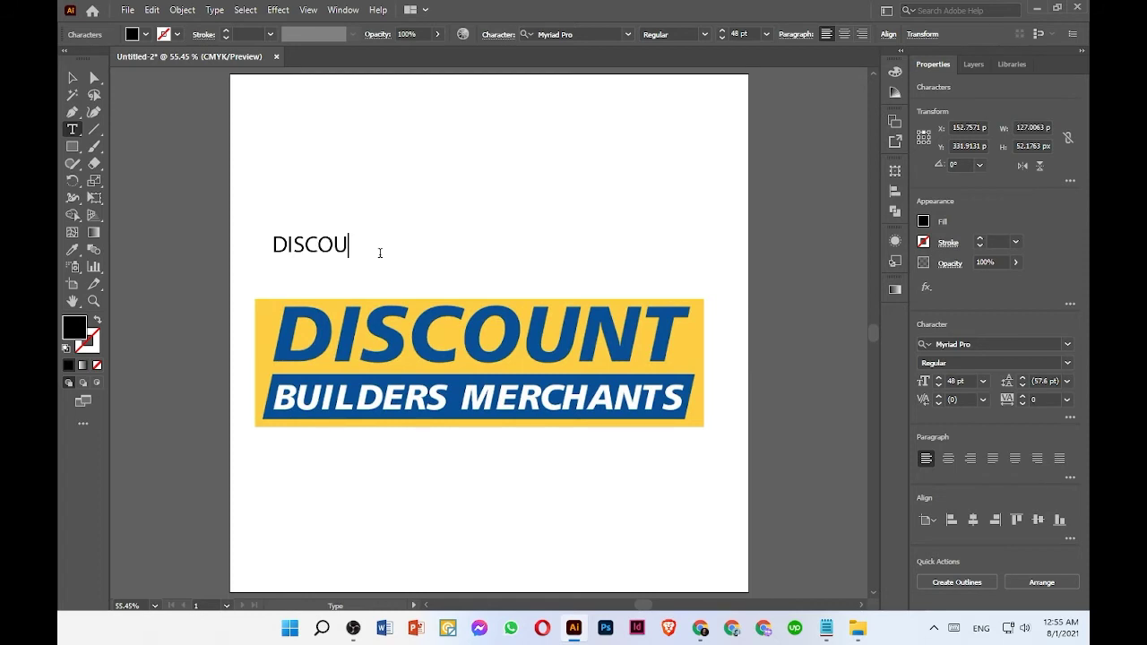
{"action": "type", "text": "OUNT"}
{"action": "left_click", "coordinate": [73, 77]}
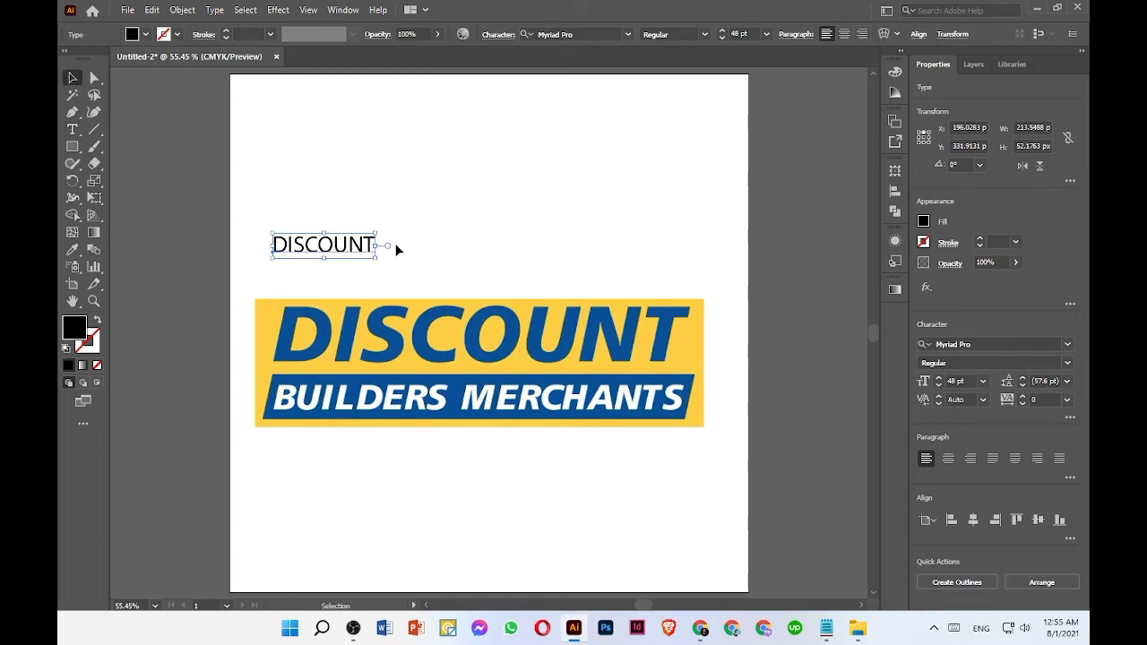
Enlarge the DISCOUNT text to about 752 px wide, keeping it above the logo, and deselect it.
{"action": "left_click_drag", "start_coordinate": [376, 244], "coordinate": [609, 246]}
{"action": "left_click", "coordinate": [675, 236]}
{"action": "left_click", "coordinate": [759, 583]}
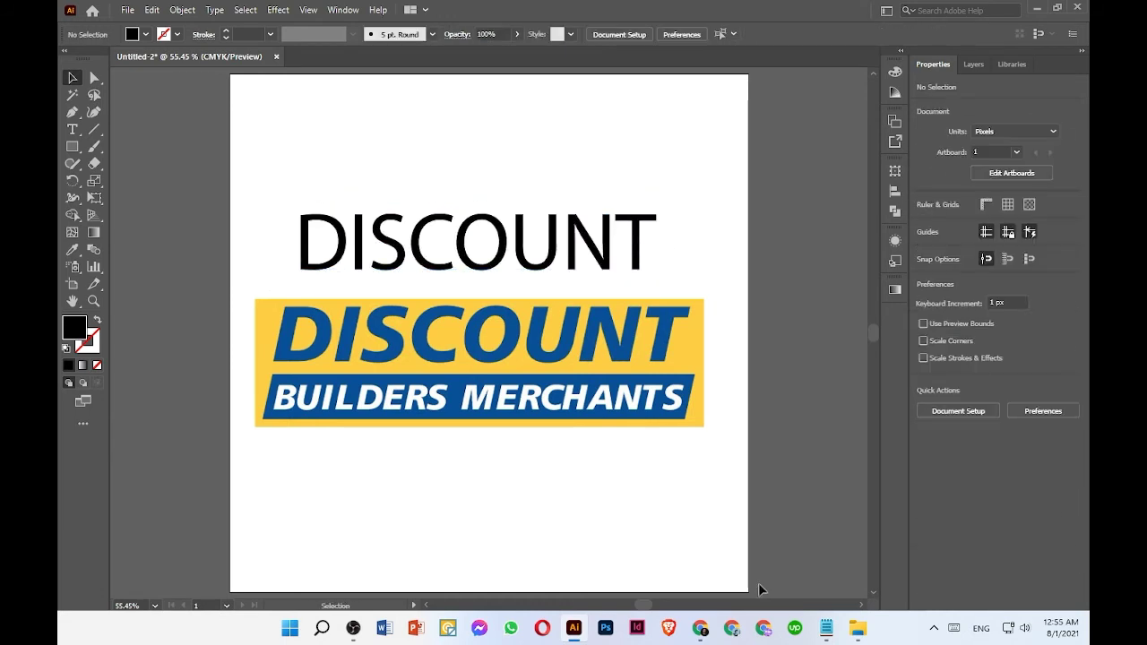
Switch to the browser, show the downloaded DejaVu Sans-FontZillion archive in its folder, and extract it to the default destination.
{"action": "left_click", "coordinate": [716, 632]}
{"action": "left_click", "coordinate": [210, 591]}
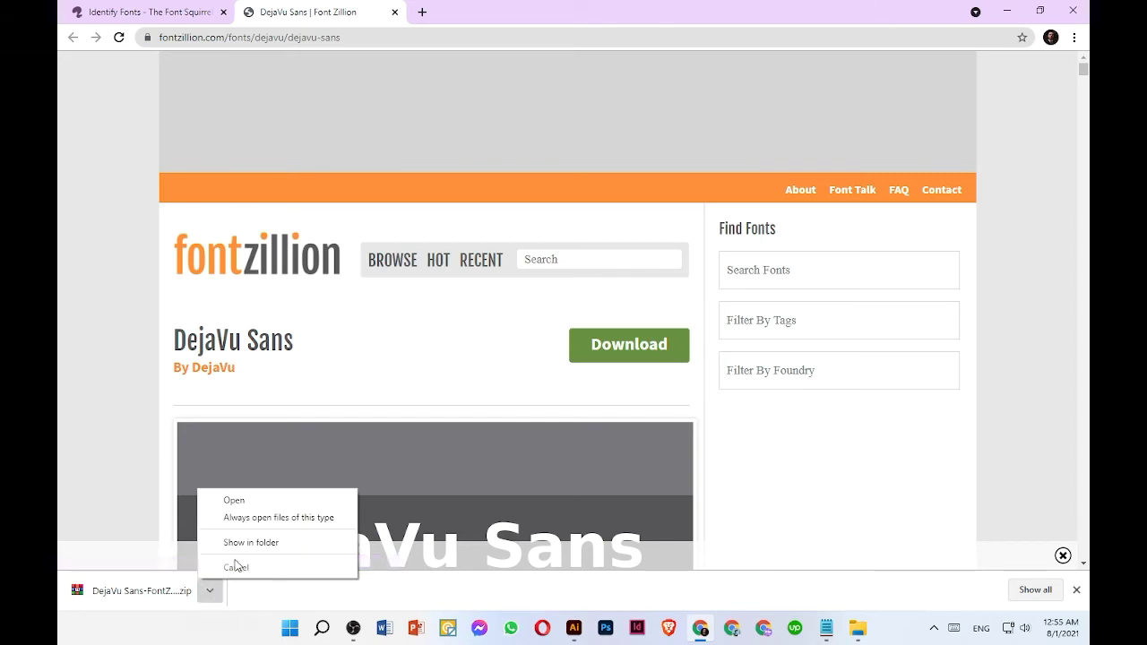
{"action": "left_click", "coordinate": [231, 543]}
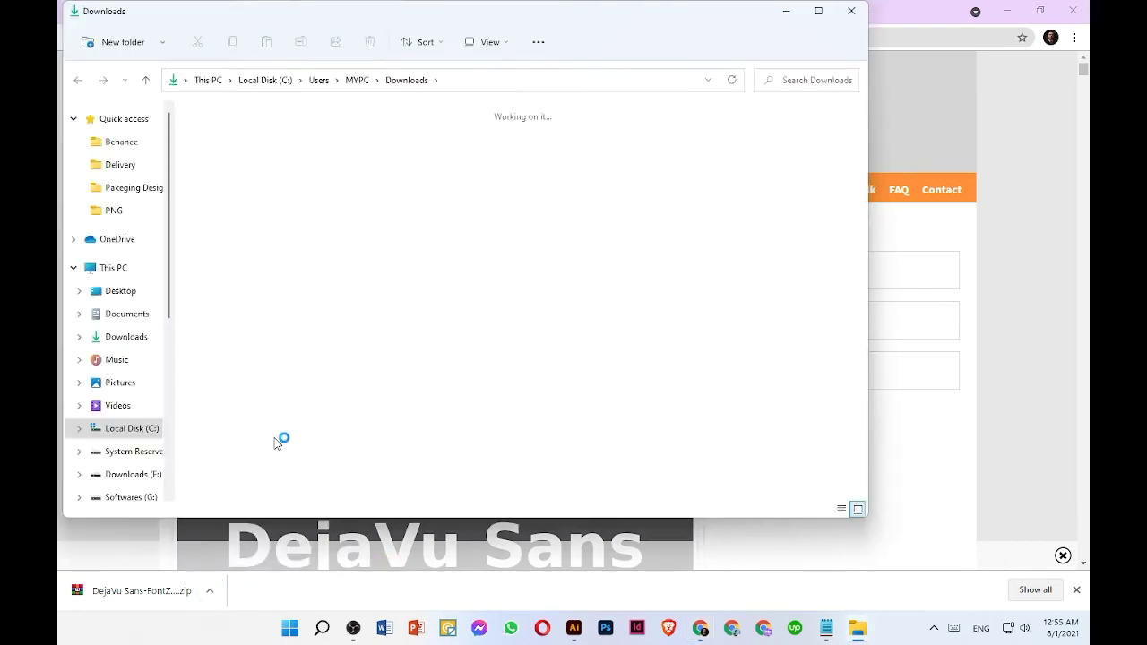
{"action": "right_click", "coordinate": [220, 177]}
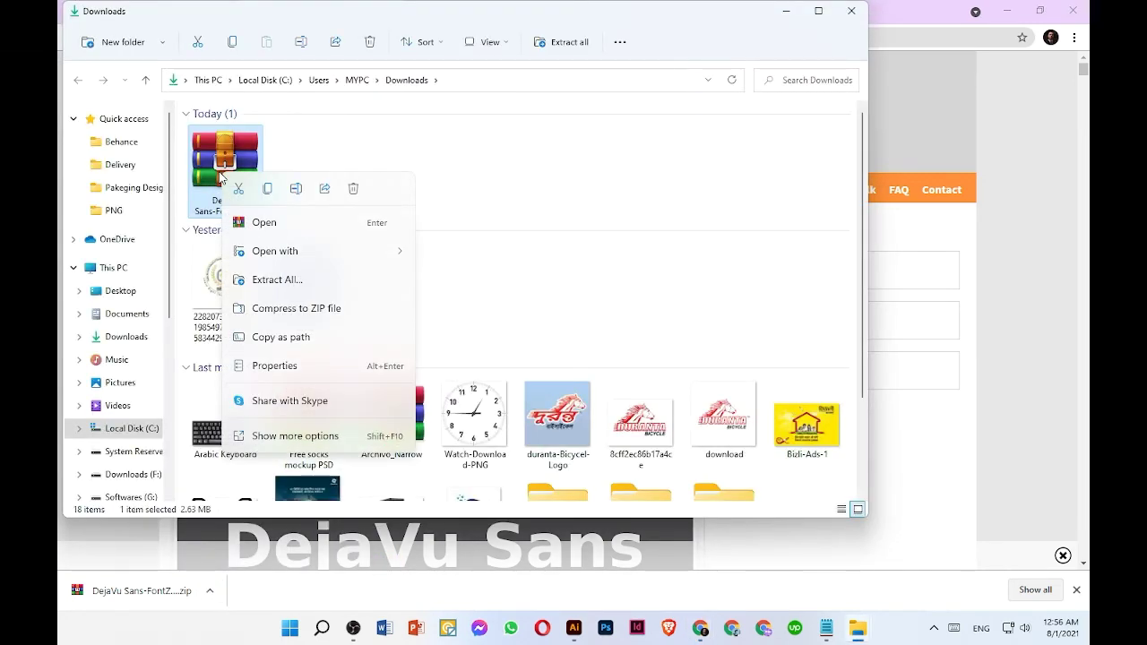
{"action": "left_click", "coordinate": [296, 277]}
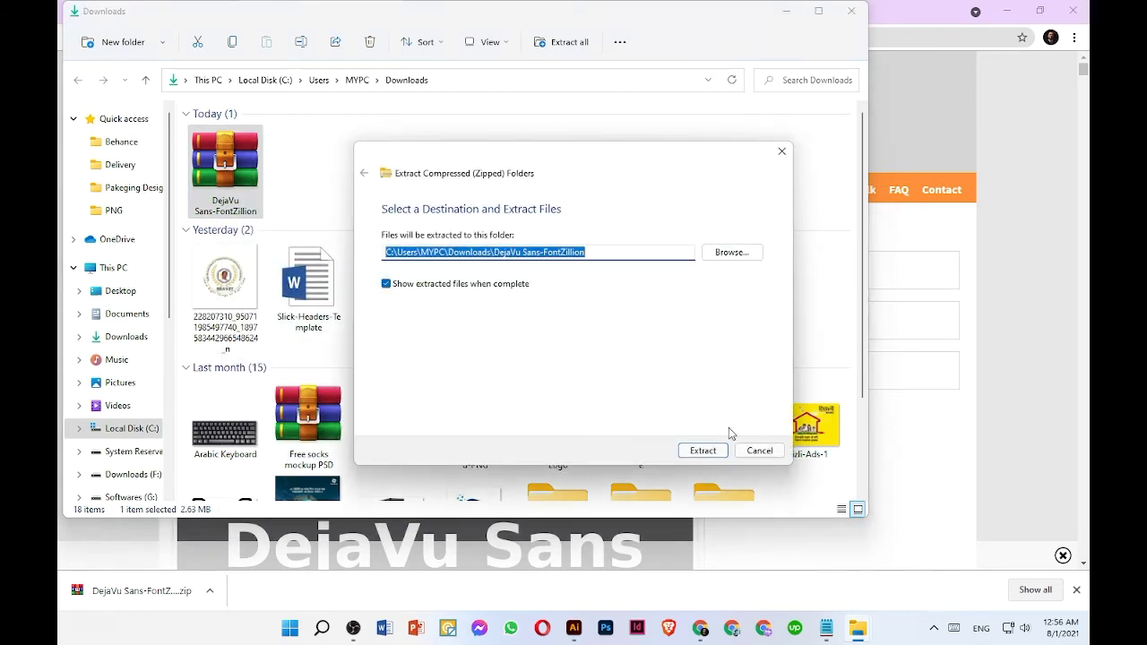
{"action": "left_click", "coordinate": [703, 451]}
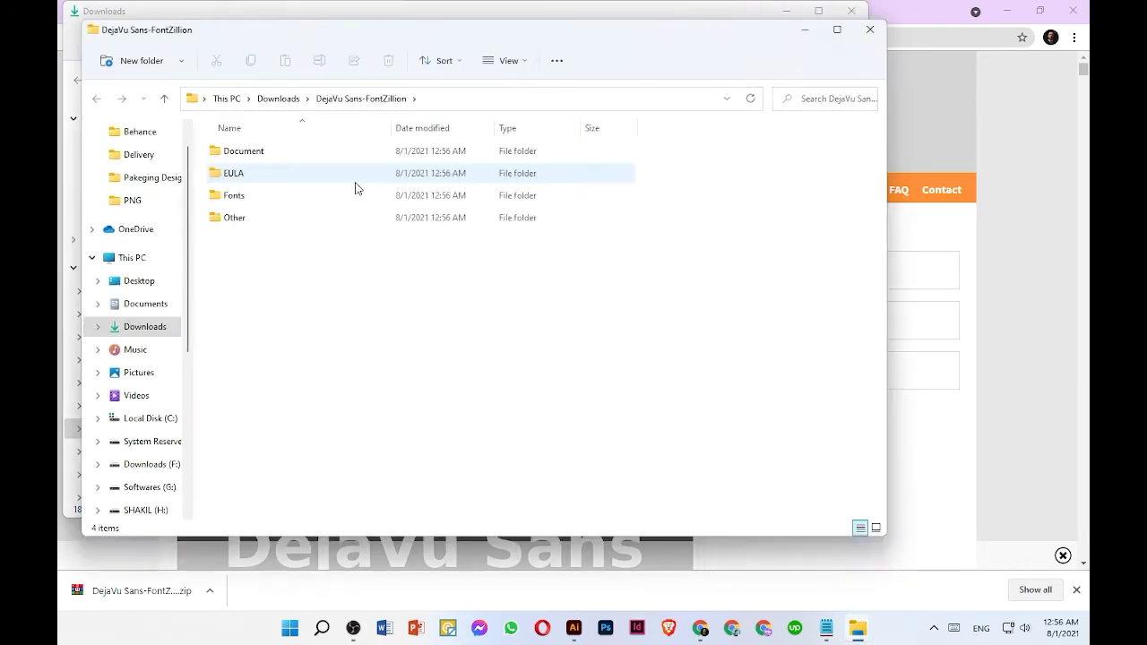
Install all the DejaVu Sans font files from the extracted Fonts folder.
{"action": "left_click", "coordinate": [251, 199]}
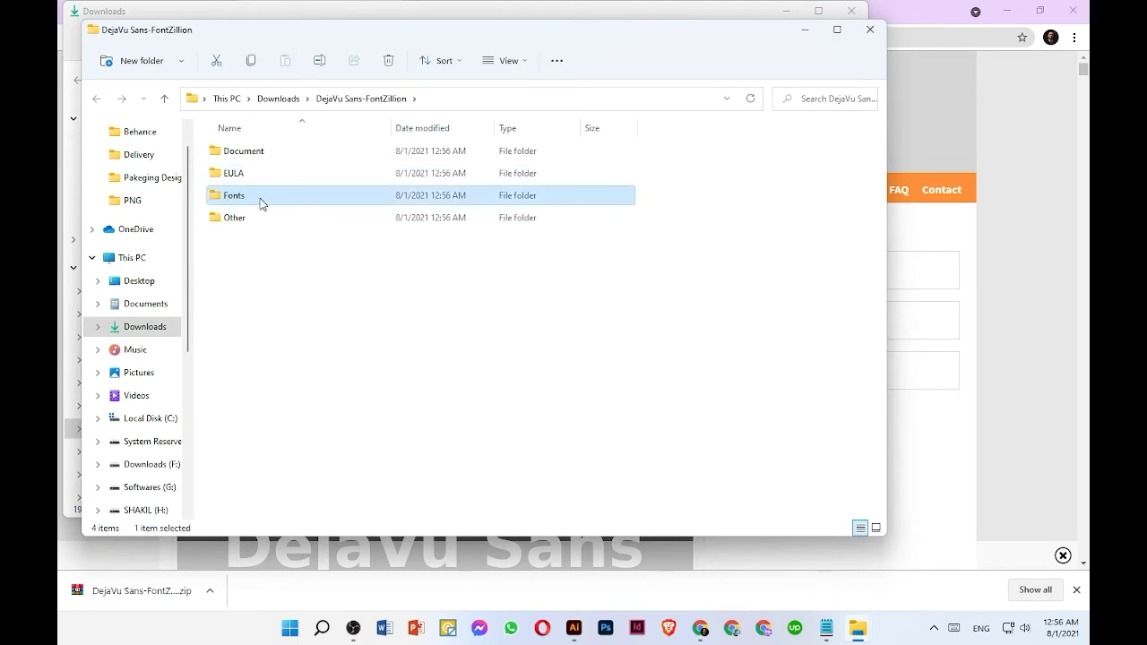
{"action": "double_click", "coordinate": [262, 203]}
{"action": "left_click_drag", "start_coordinate": [285, 369], "coordinate": [239, 170]}
{"action": "right_click", "coordinate": [281, 218]}
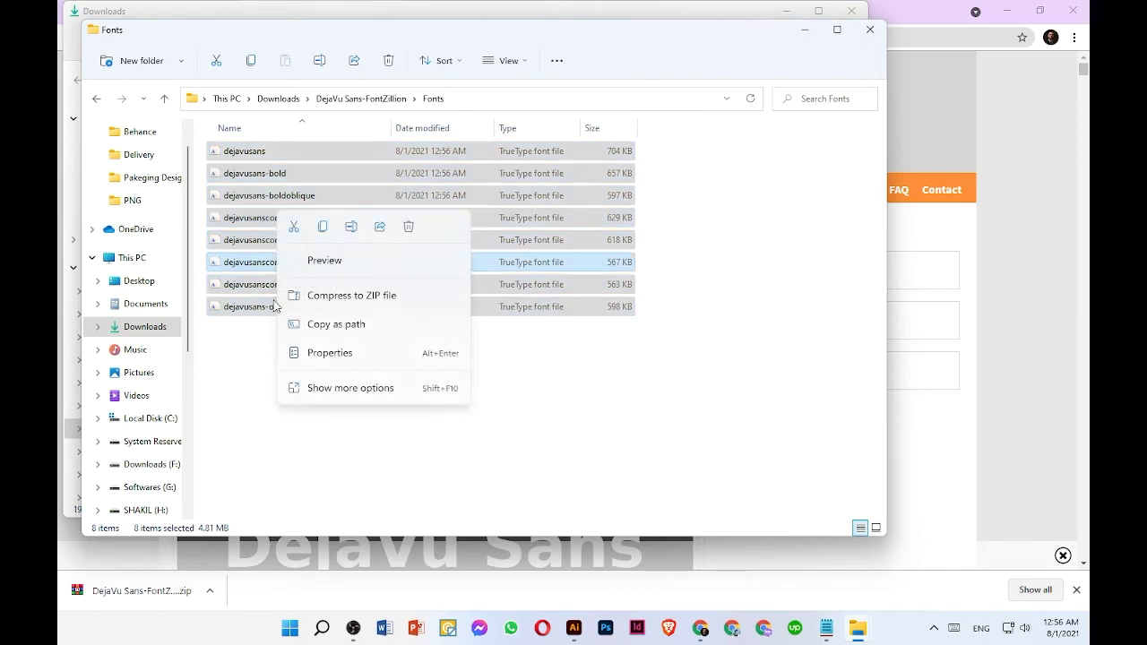
{"action": "left_click", "coordinate": [328, 388]}
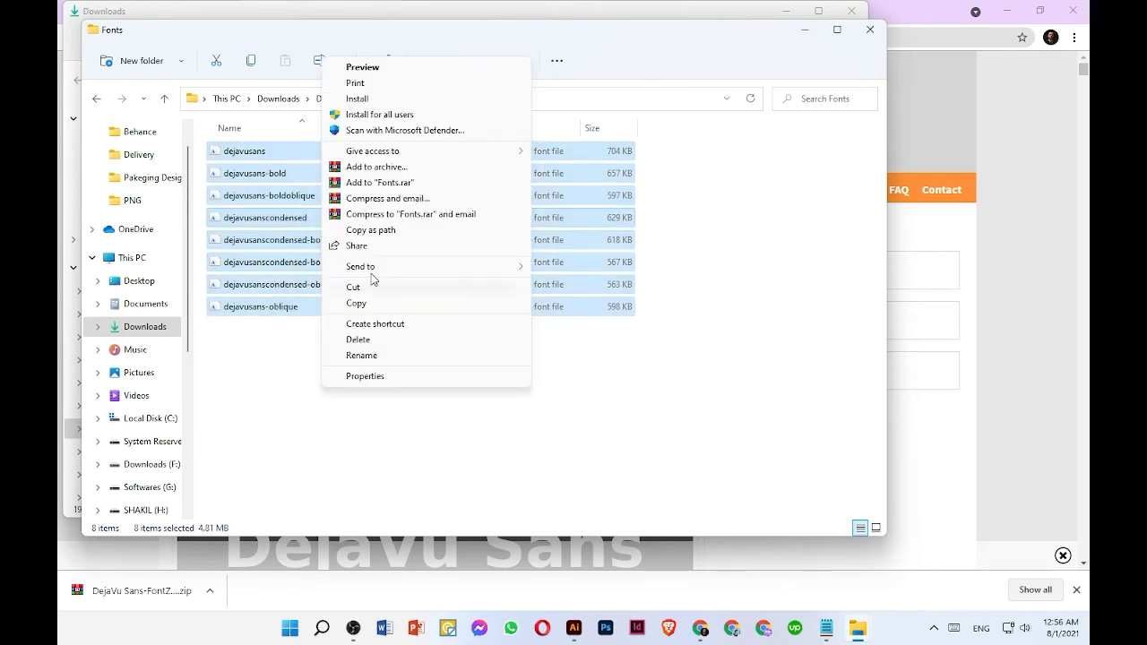
{"action": "left_click", "coordinate": [358, 99]}
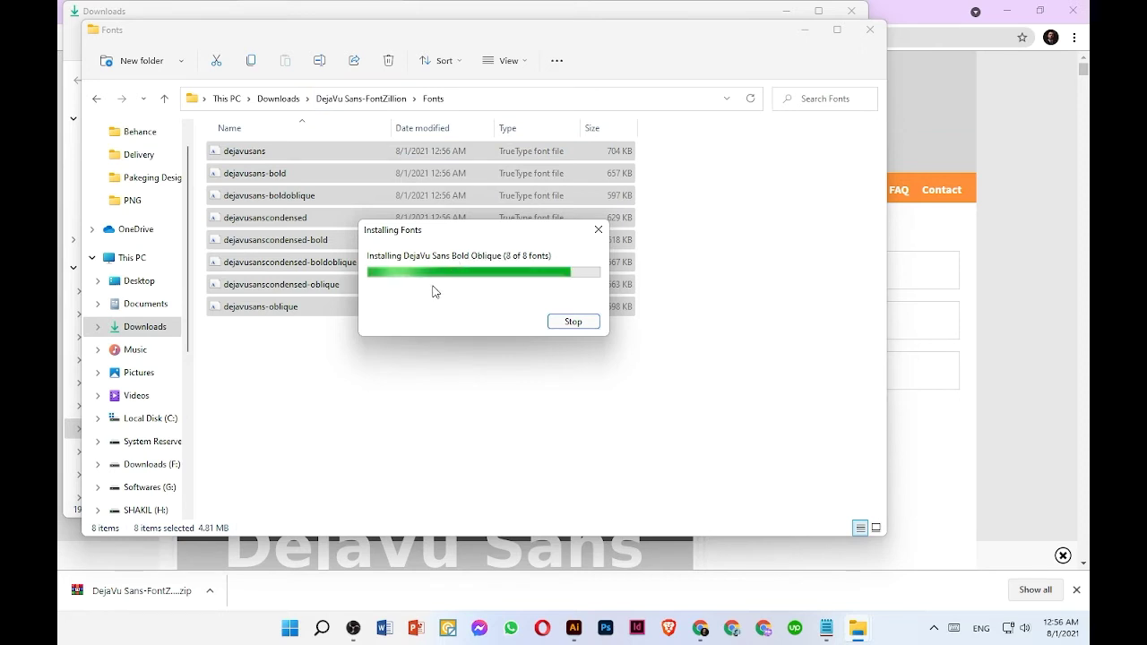
{"action": "left_click", "coordinate": [366, 350]}
{"action": "left_click", "coordinate": [265, 312]}
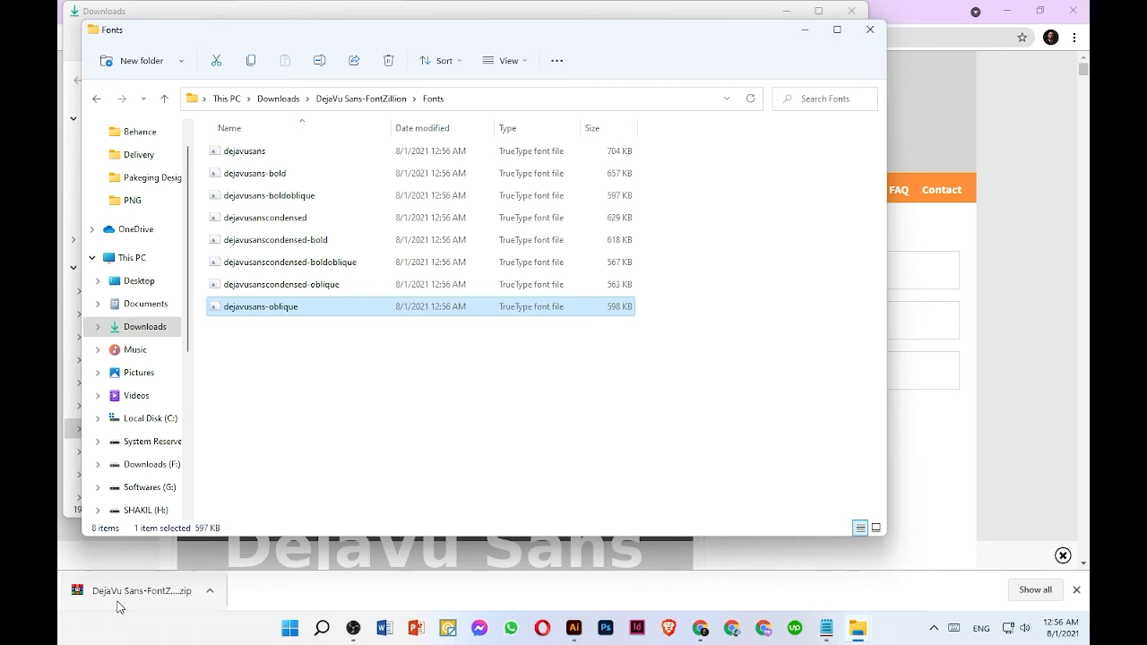
Switch to Illustrator and set the DISCOUNT text's font to DejaVu Sans with the Bold Oblique style.
{"action": "left_click", "coordinate": [573, 627]}
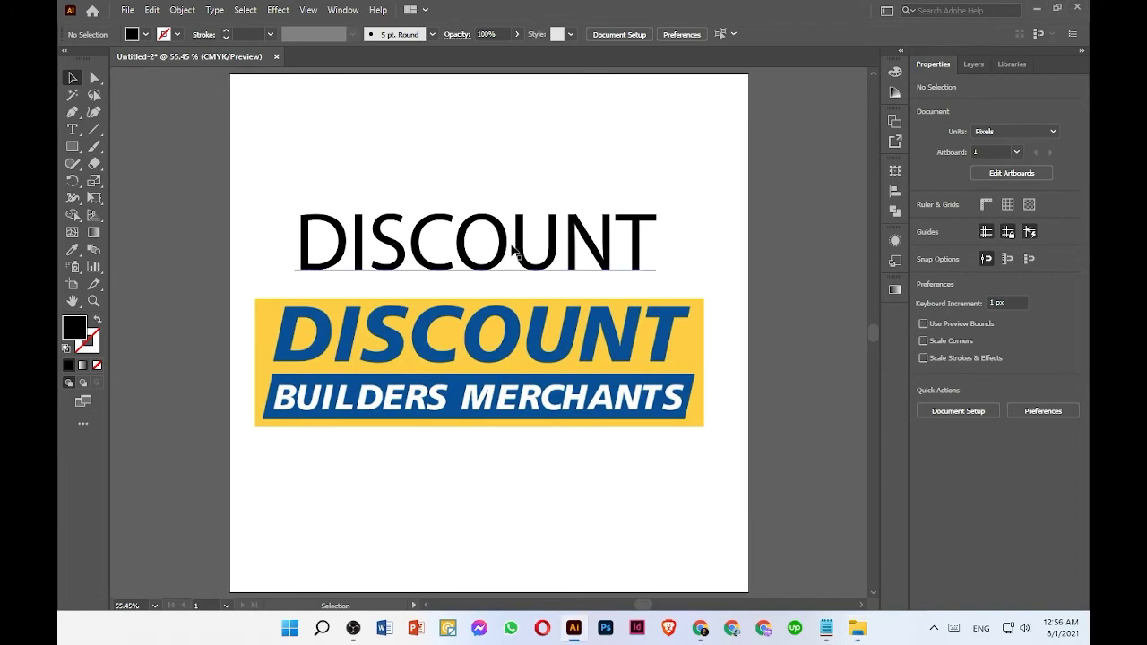
{"action": "left_click", "coordinate": [499, 238]}
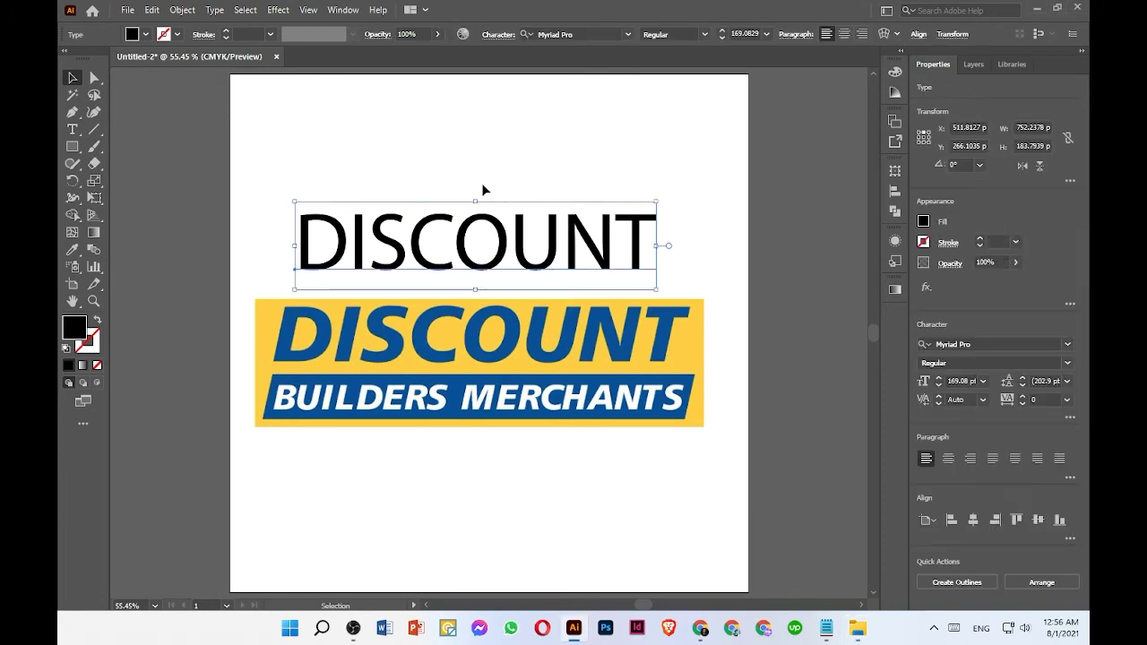
{"action": "left_click", "coordinate": [967, 344]}
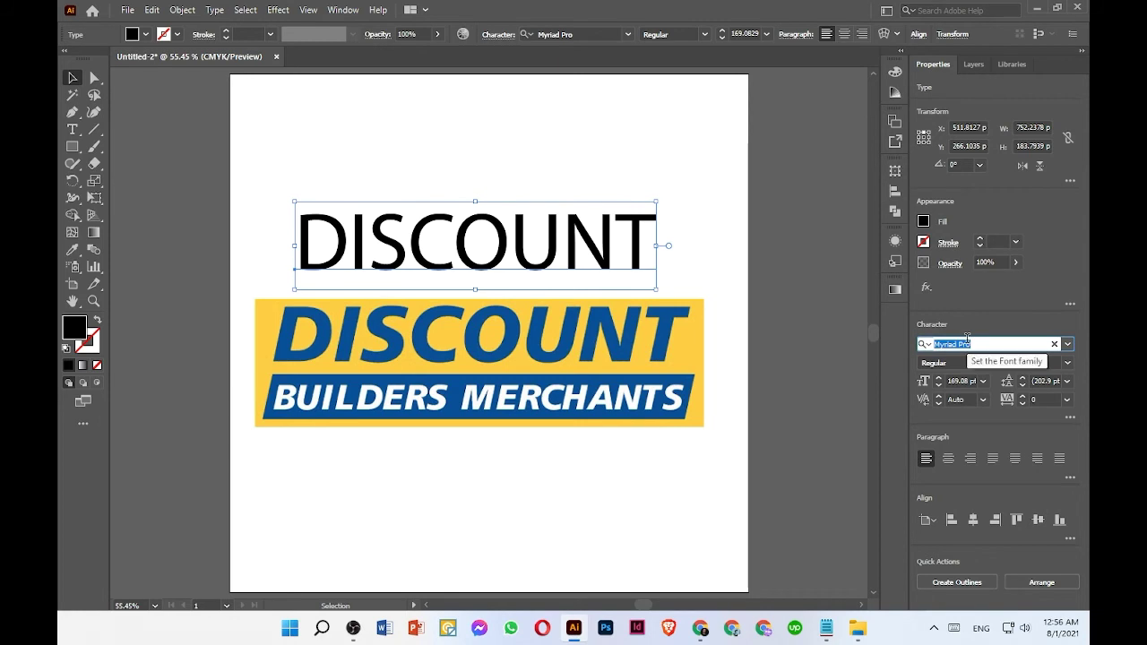
{"action": "type", "text": "dej"}
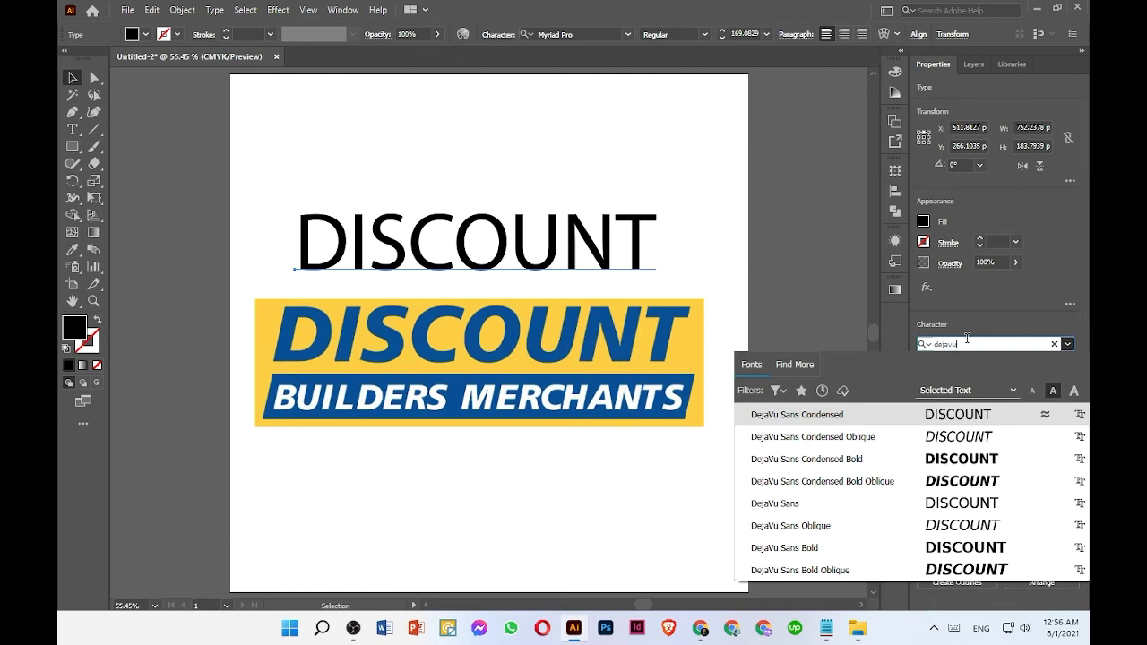
{"action": "type", "text": "avu"}
{"action": "key", "text": "Return"}
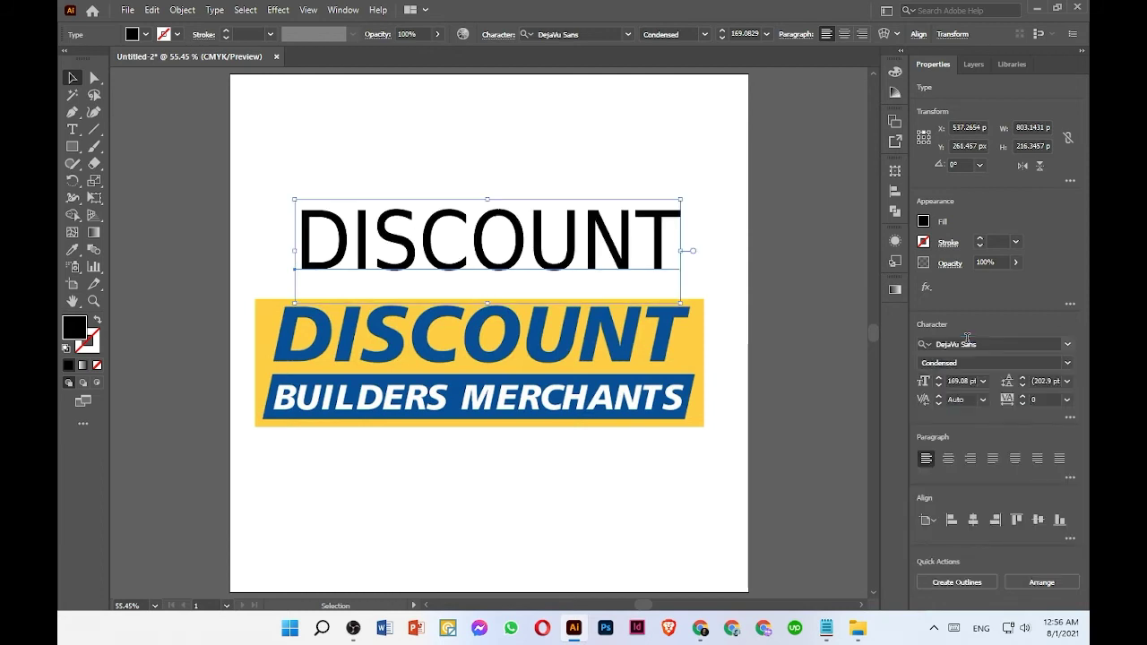
{"action": "left_click", "coordinate": [1066, 364]}
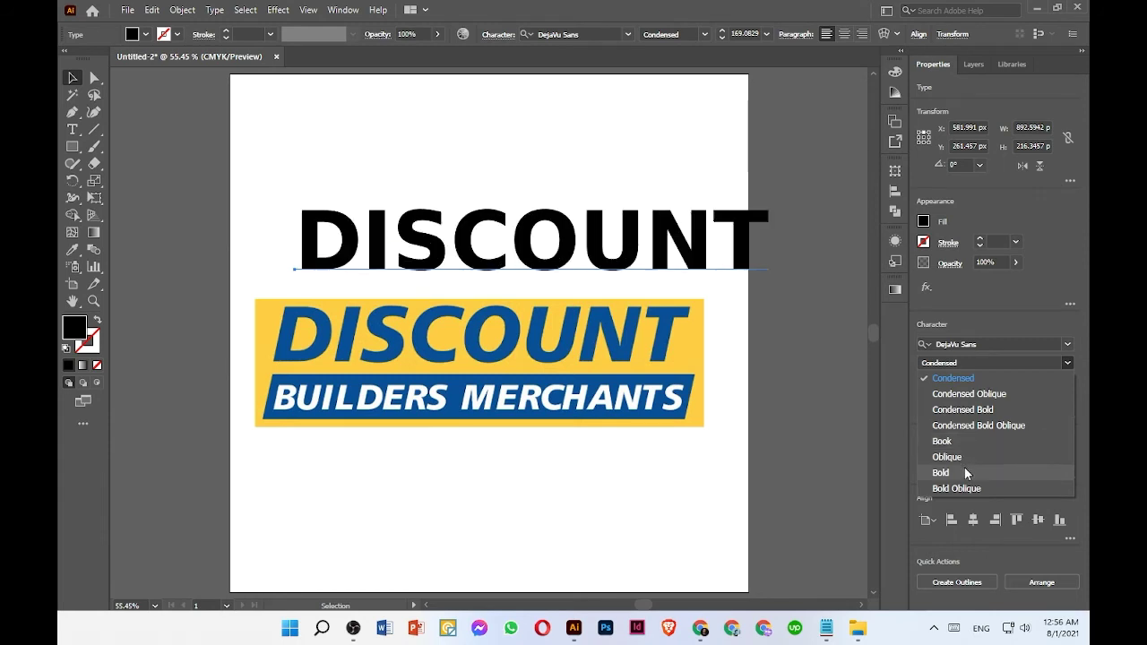
{"action": "left_click", "coordinate": [957, 488]}
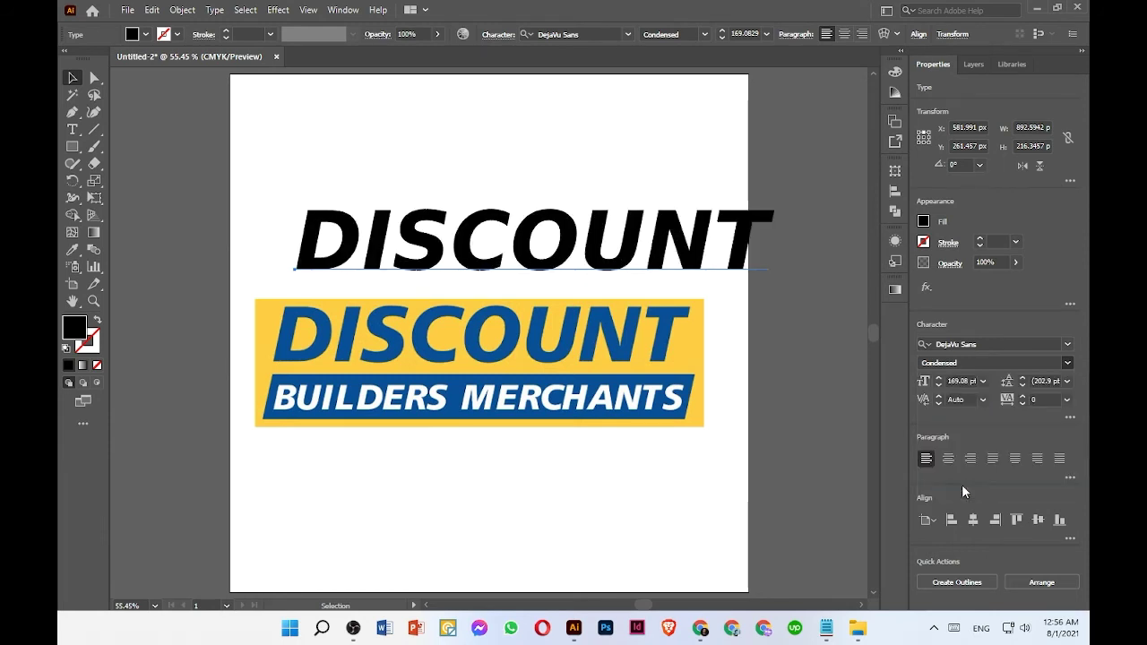
{"action": "left_click", "coordinate": [841, 372]}
Move the DISCOUNT text over the matching word in the logo and fill it with white.
{"action": "left_click_drag", "start_coordinate": [718, 221], "coordinate": [691, 317]}
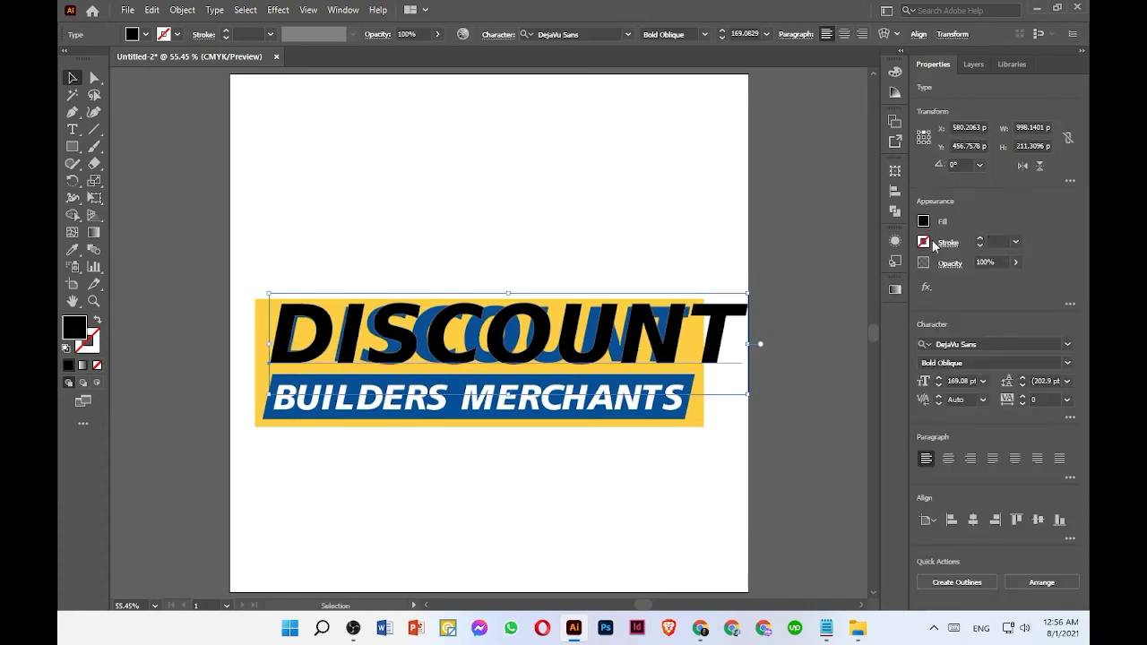
{"action": "left_click", "coordinate": [924, 224]}
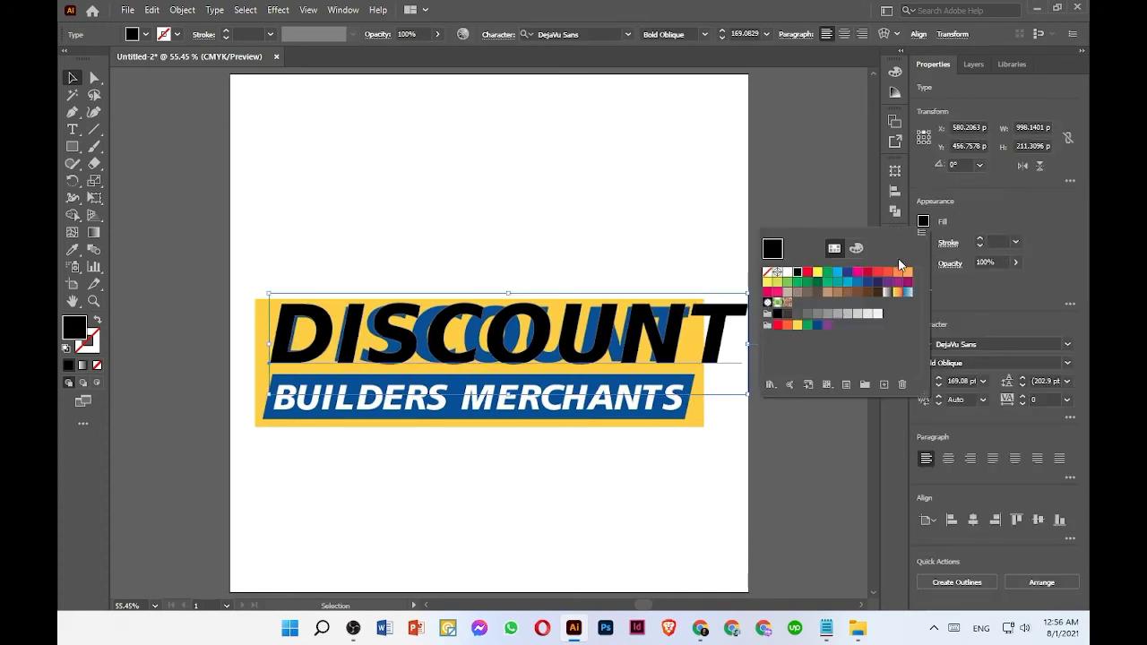
{"action": "left_click", "coordinate": [807, 272]}
{"action": "left_click", "coordinate": [847, 273]}
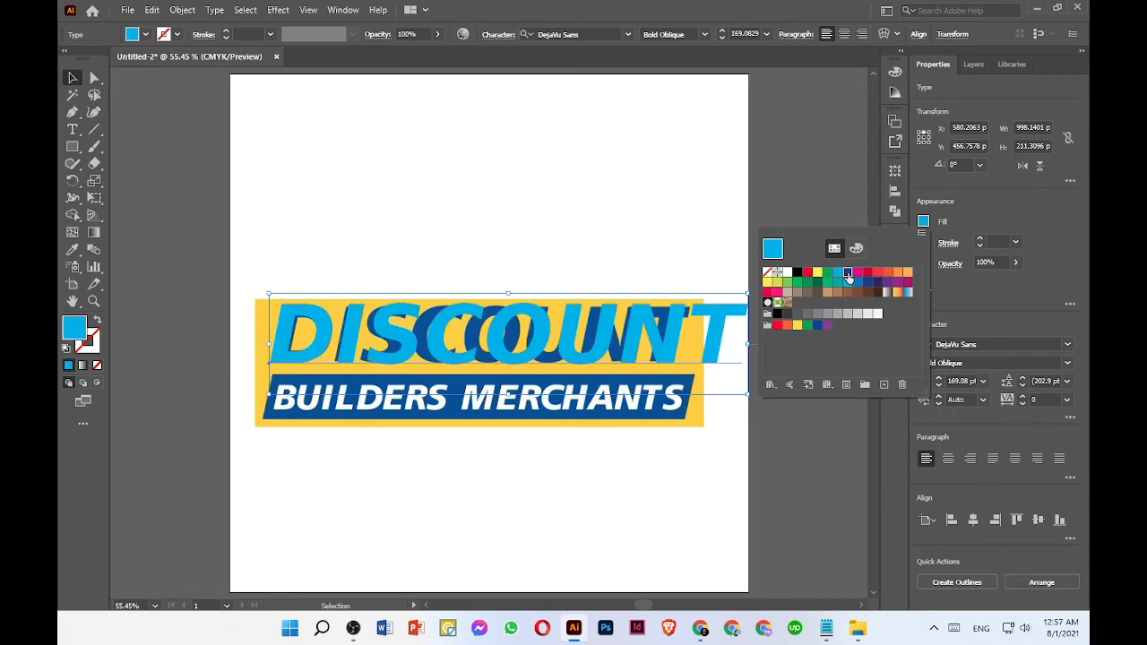
{"action": "left_click", "coordinate": [848, 273]}
{"action": "left_click", "coordinate": [786, 272]}
{"action": "left_click", "coordinate": [778, 303]}
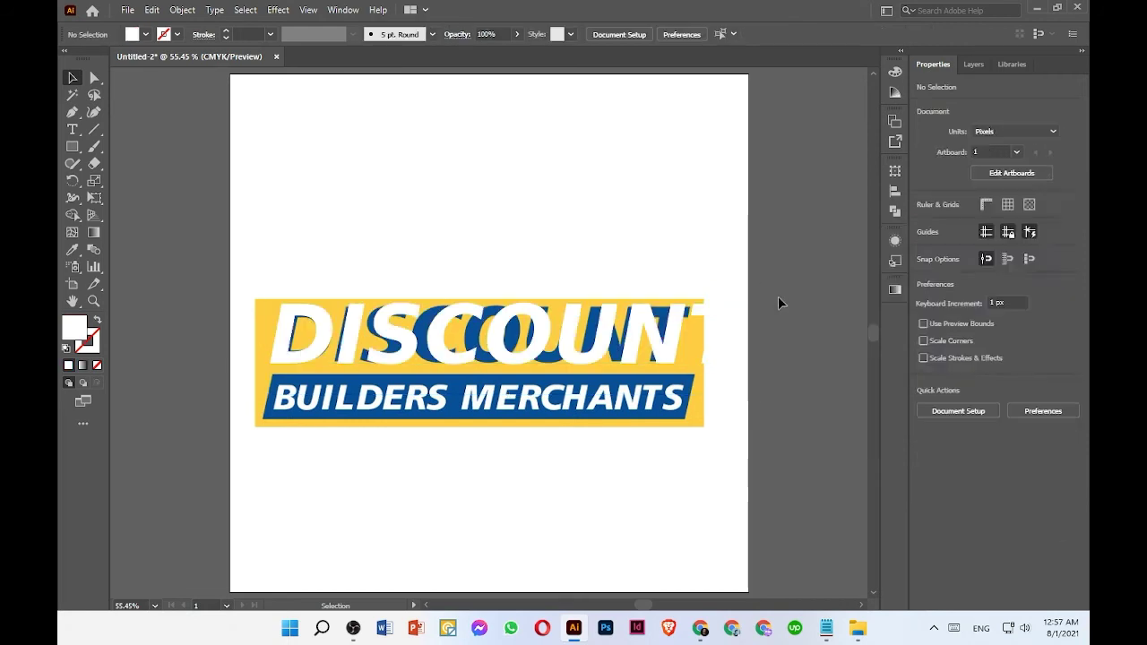
Scale the white DISCOUNT text down to about 881 px wide to fit the logo's lettering.
{"action": "key", "text": "ctrl+1"}
{"action": "left_click", "coordinate": [684, 361]}
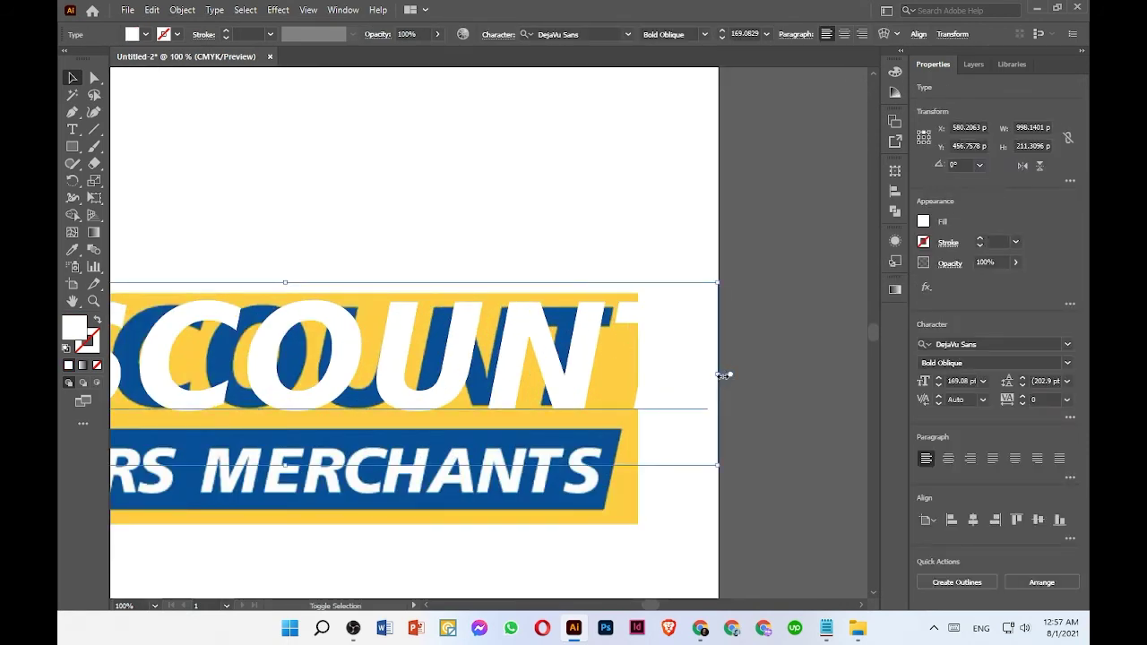
{"action": "left_click_drag", "start_coordinate": [724, 376], "coordinate": [617, 371]}
{"action": "left_click", "coordinate": [640, 367]}
Scale the white DISCOUNT text from its starting side to about 871 px wide to match the logo's D.
{"action": "left_click_drag", "start_coordinate": [281, 347], "coordinate": [651, 359]}
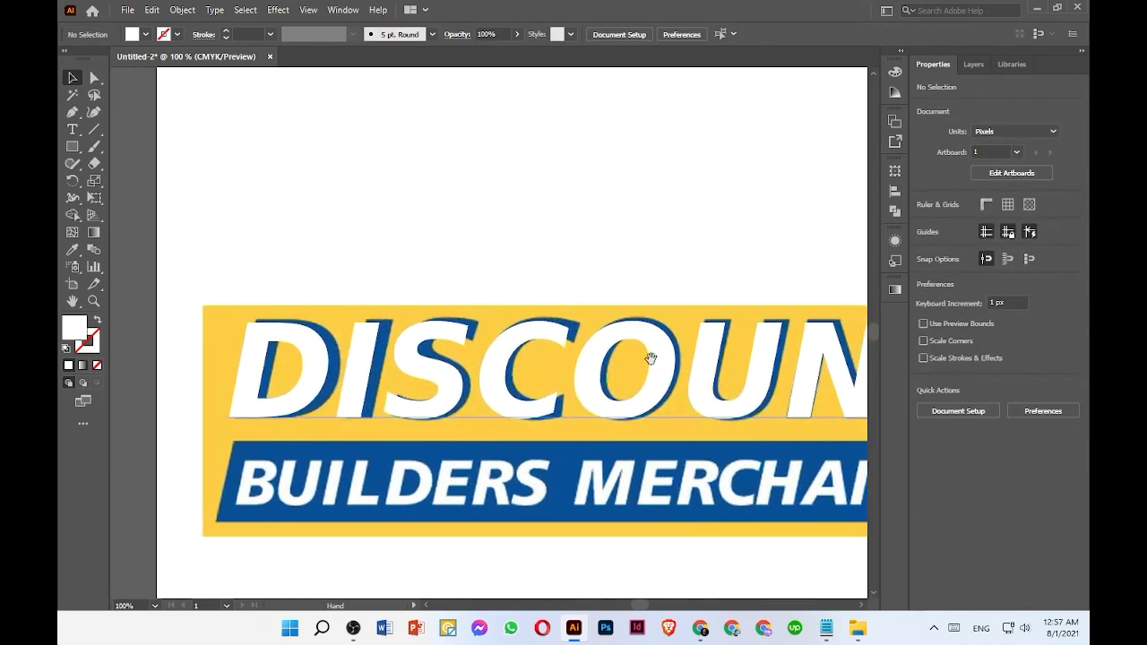
{"action": "scroll", "coordinate": [287, 402], "scroll_direction": "up", "scroll_amount": 1}
{"action": "left_click", "coordinate": [307, 410]}
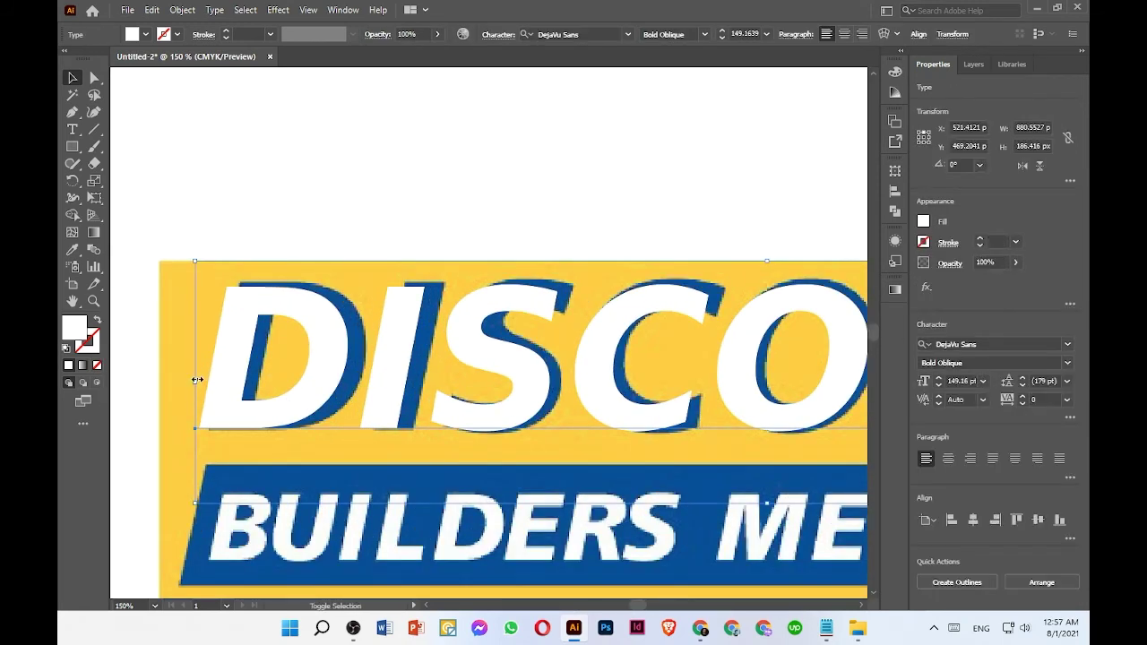
{"action": "left_click_drag", "start_coordinate": [196, 380], "coordinate": [209, 380]}
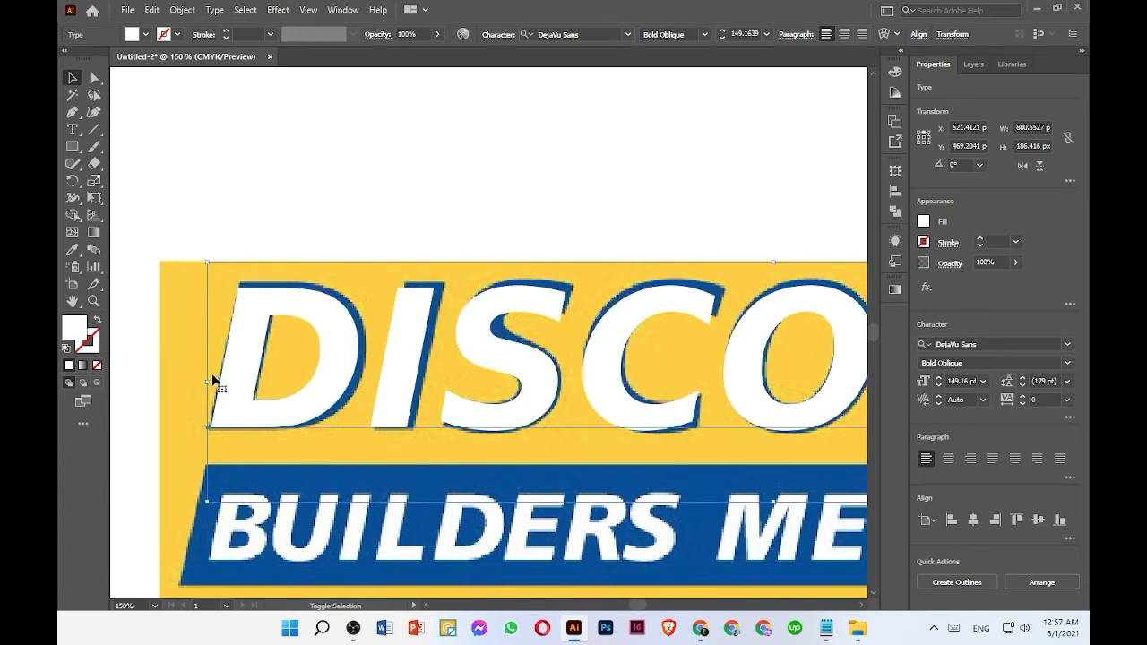
{"action": "scroll", "coordinate": [362, 345], "scroll_direction": "down", "scroll_amount": 2}
{"action": "left_click", "coordinate": [789, 260]}
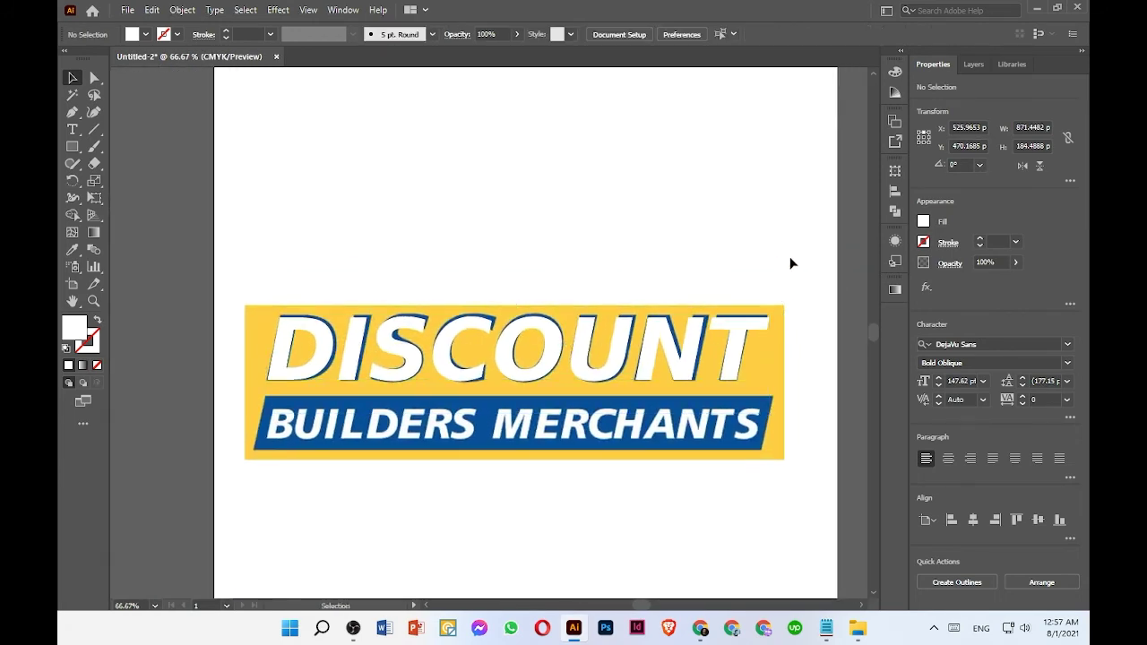
Scale the DISCOUNT text from its upper edge to about 148 pt and undo the further enlargement.
{"action": "scroll", "coordinate": [538, 372], "scroll_direction": "up", "scroll_amount": 1}
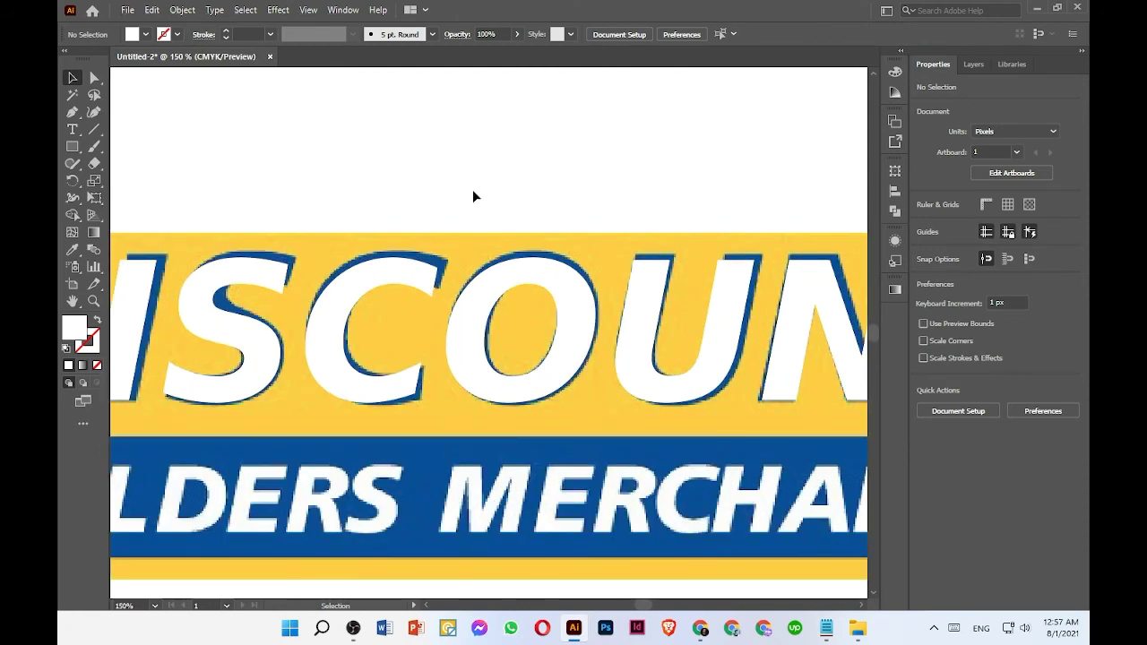
{"action": "left_click", "coordinate": [519, 261]}
{"action": "scroll", "coordinate": [520, 260], "scroll_direction": "down", "scroll_amount": 1}
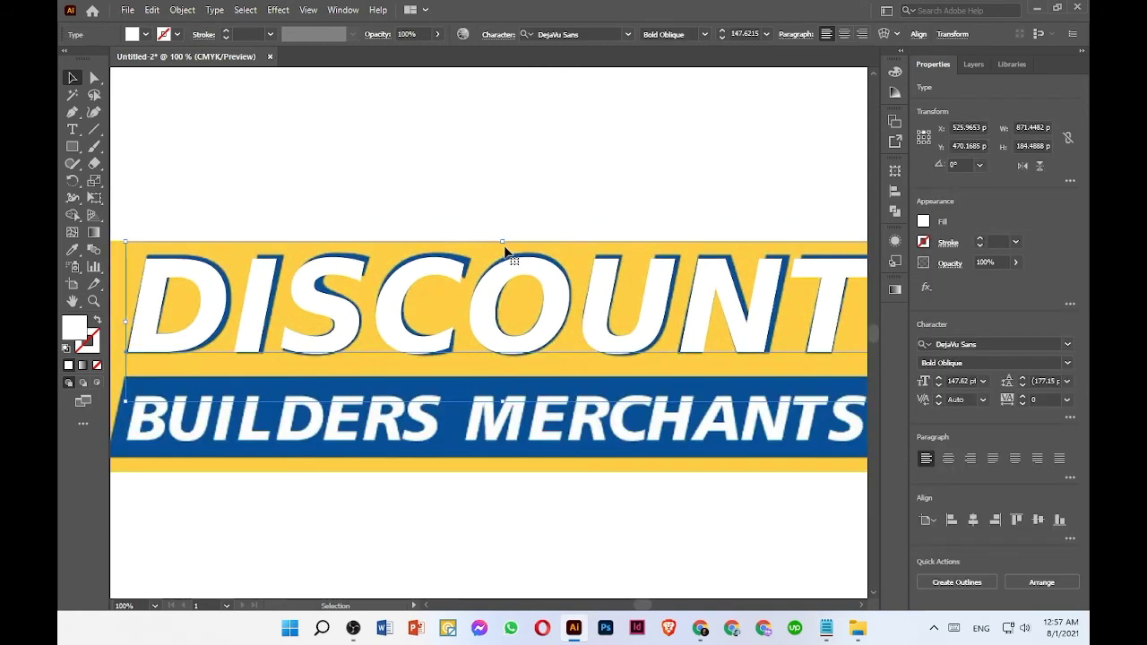
{"action": "scroll", "coordinate": [507, 254], "scroll_direction": "up", "scroll_amount": 1}
{"action": "left_click_drag", "start_coordinate": [504, 242], "coordinate": [503, 224]}
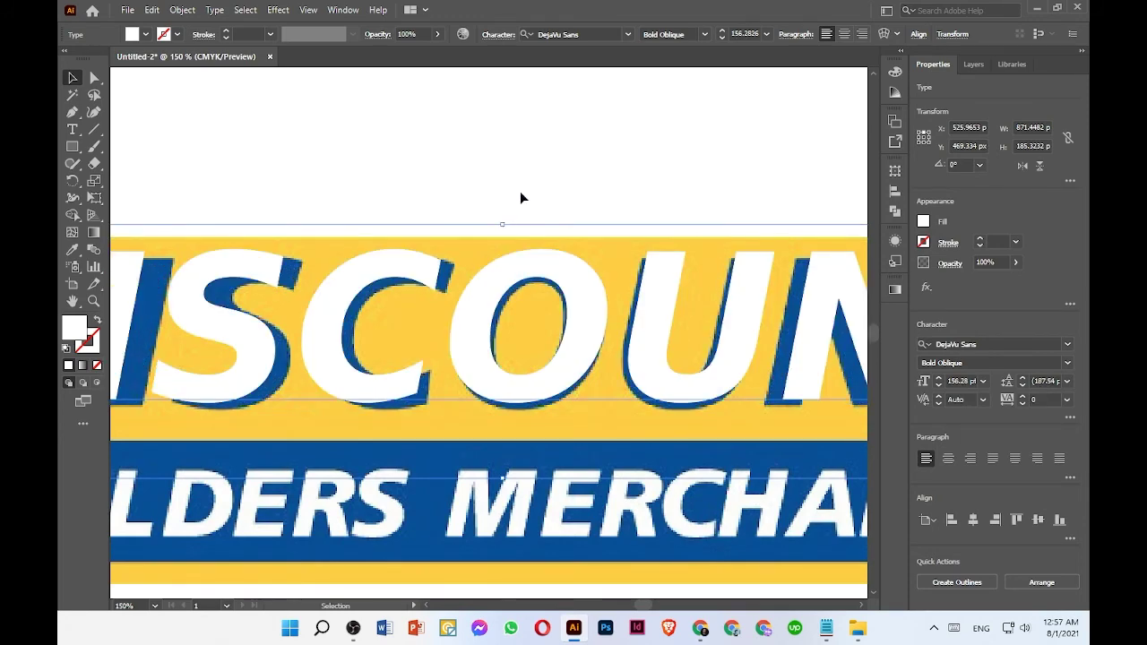
{"action": "key", "text": "ctrl+z"}
Convert the DISCOUNT text to outlines and scale the lettering proportionally to about 900 px wide and 116 px high.
{"action": "right_click", "coordinate": [525, 272]}
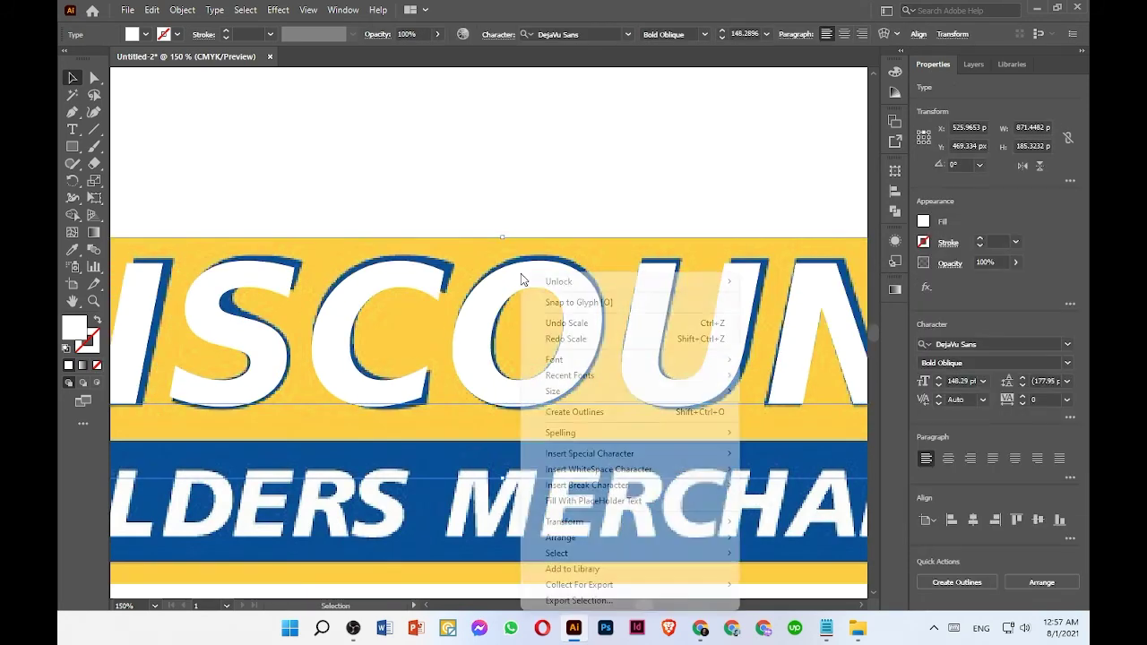
{"action": "left_click", "coordinate": [600, 419]}
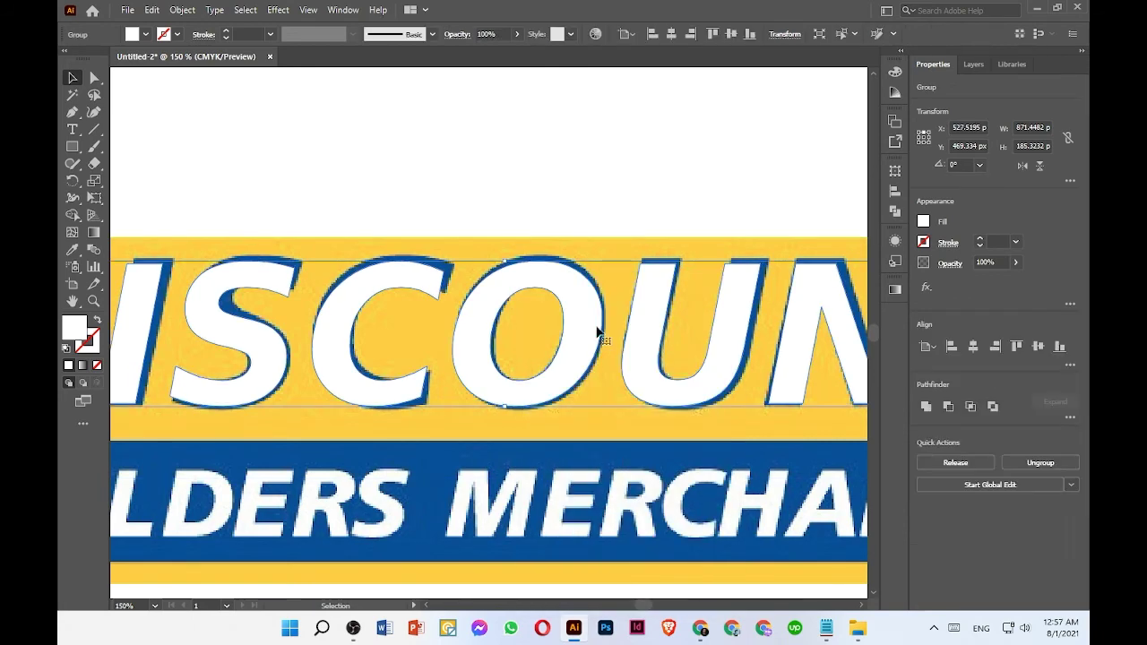
{"action": "left_click", "coordinate": [512, 134]}
{"action": "left_click", "coordinate": [530, 288]}
{"action": "scroll", "coordinate": [491, 258], "scroll_direction": "up", "scroll_amount": 1}
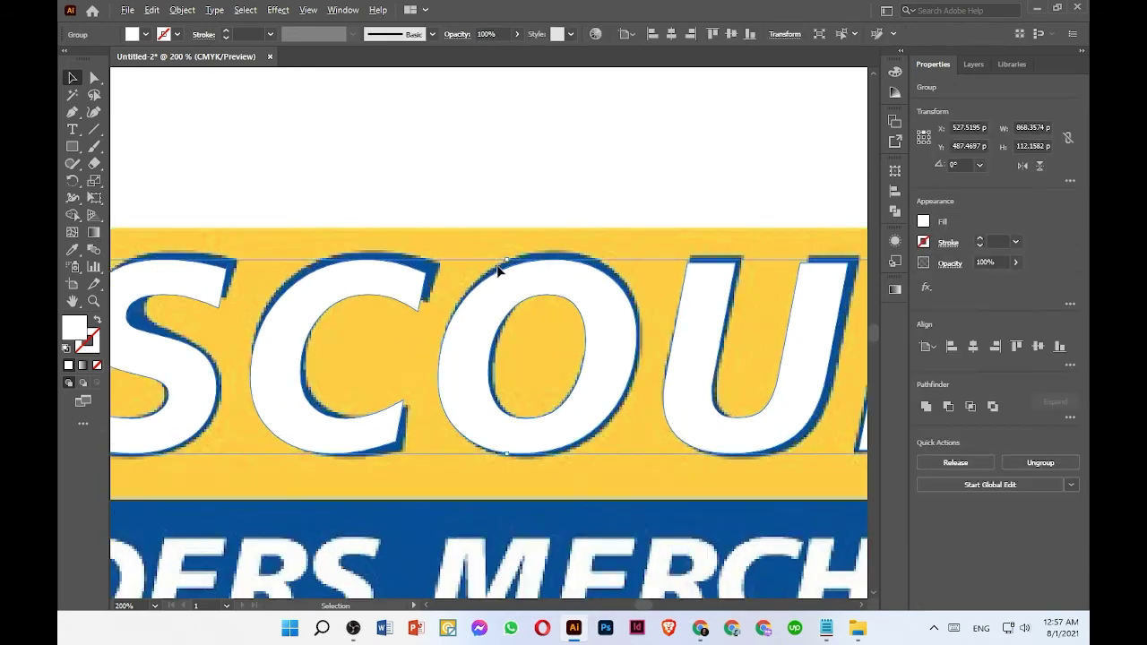
{"action": "left_click_drag", "start_coordinate": [507, 262], "coordinate": [505, 254]}
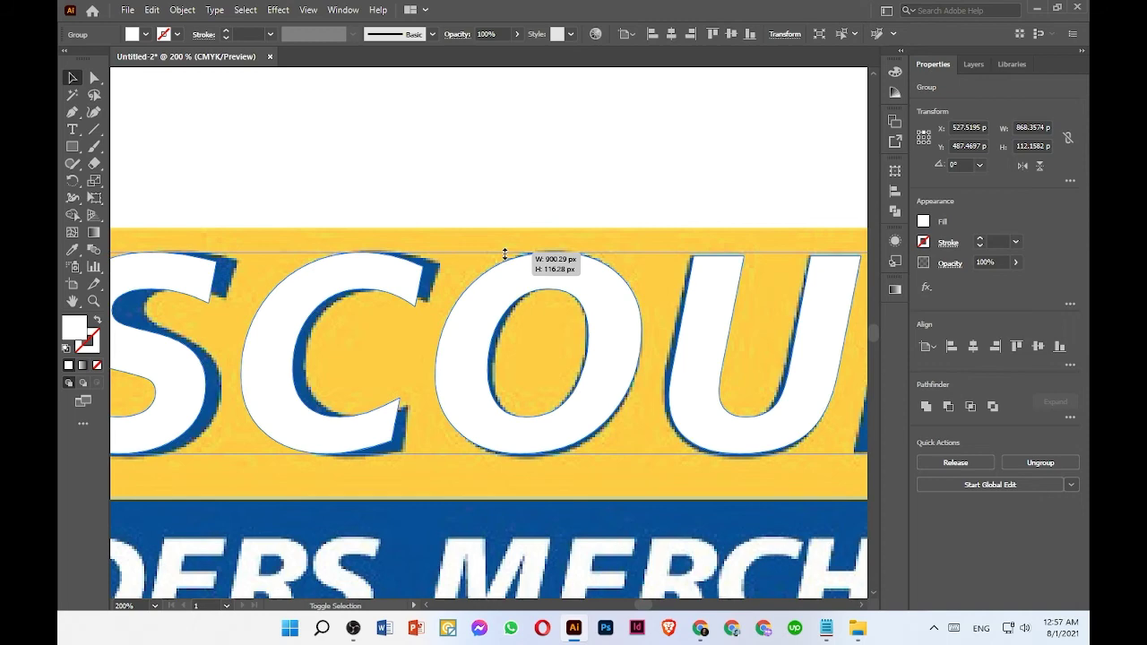
{"action": "left_click", "coordinate": [484, 188]}
Move the outlined lettering onto the logo's C, ungroup the letters and nudge the white C horizontally into place.
{"action": "left_click_drag", "start_coordinate": [412, 283], "coordinate": [422, 277]}
{"action": "right_click", "coordinate": [422, 272]}
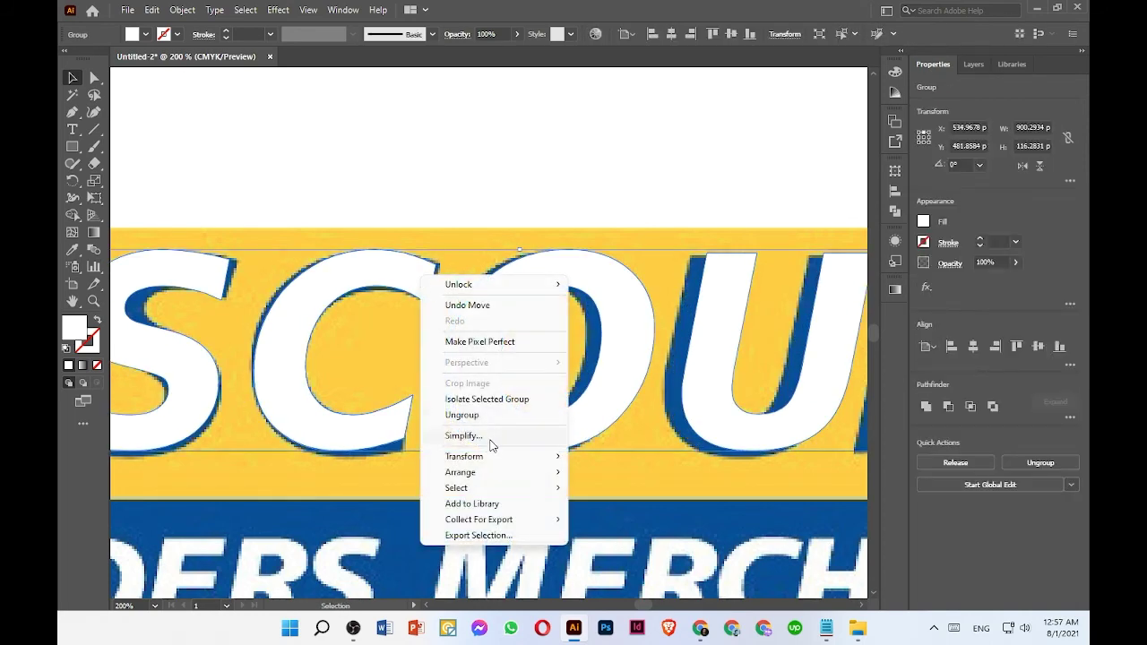
{"action": "left_click", "coordinate": [461, 415]}
{"action": "scroll", "coordinate": [347, 281], "scroll_direction": "up", "scroll_amount": 2}
{"action": "left_click", "coordinate": [342, 280]}
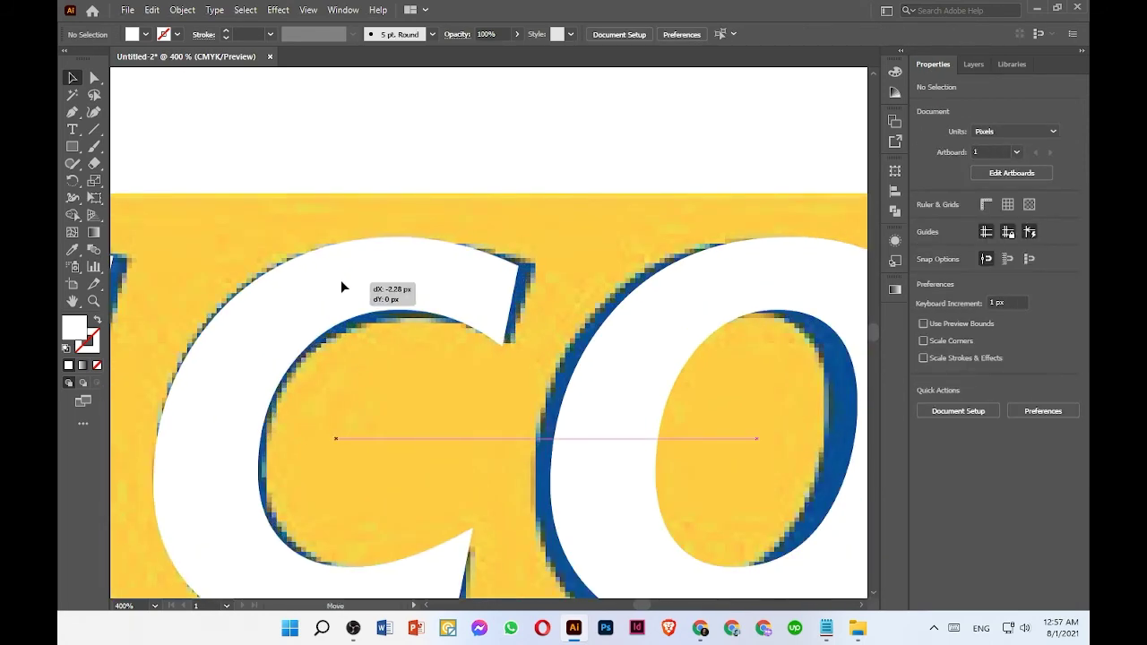
Reshape the lower edge of the white C by moving its anchor points onto the logo's blue C with Direct Selection.
{"action": "scroll", "coordinate": [475, 180], "scroll_direction": "down", "scroll_amount": 2}
{"action": "left_click", "coordinate": [479, 431]}
{"action": "scroll", "coordinate": [421, 448], "scroll_direction": "down", "scroll_amount": 3}
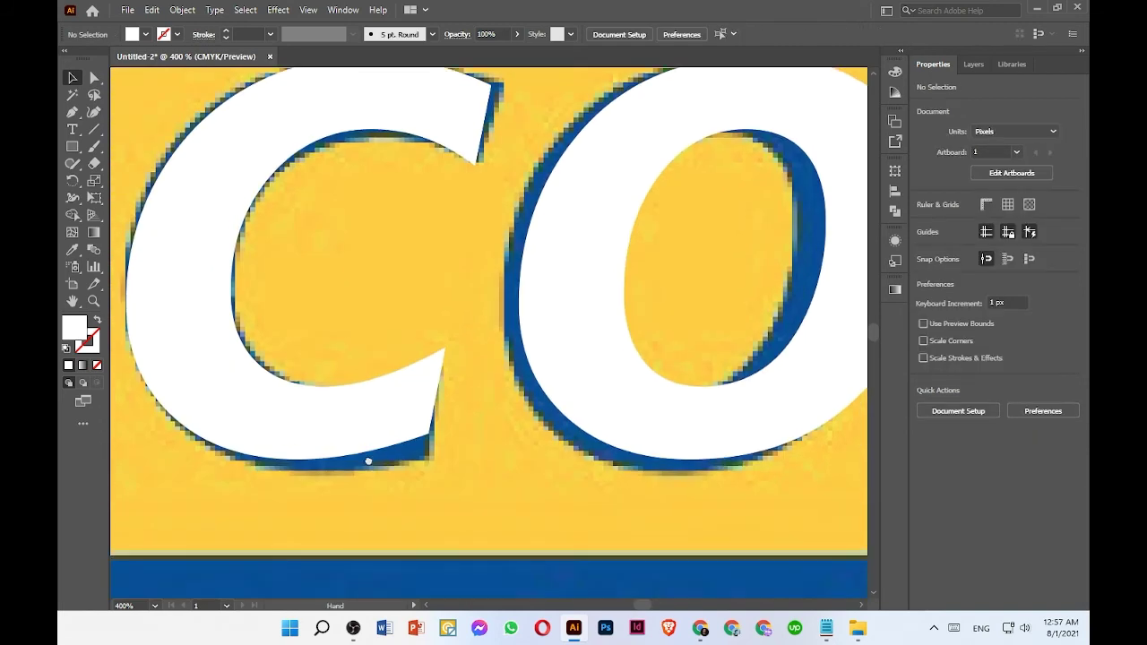
{"action": "left_click", "coordinate": [426, 448]}
{"action": "left_click", "coordinate": [423, 442], "text": "ctrl"}
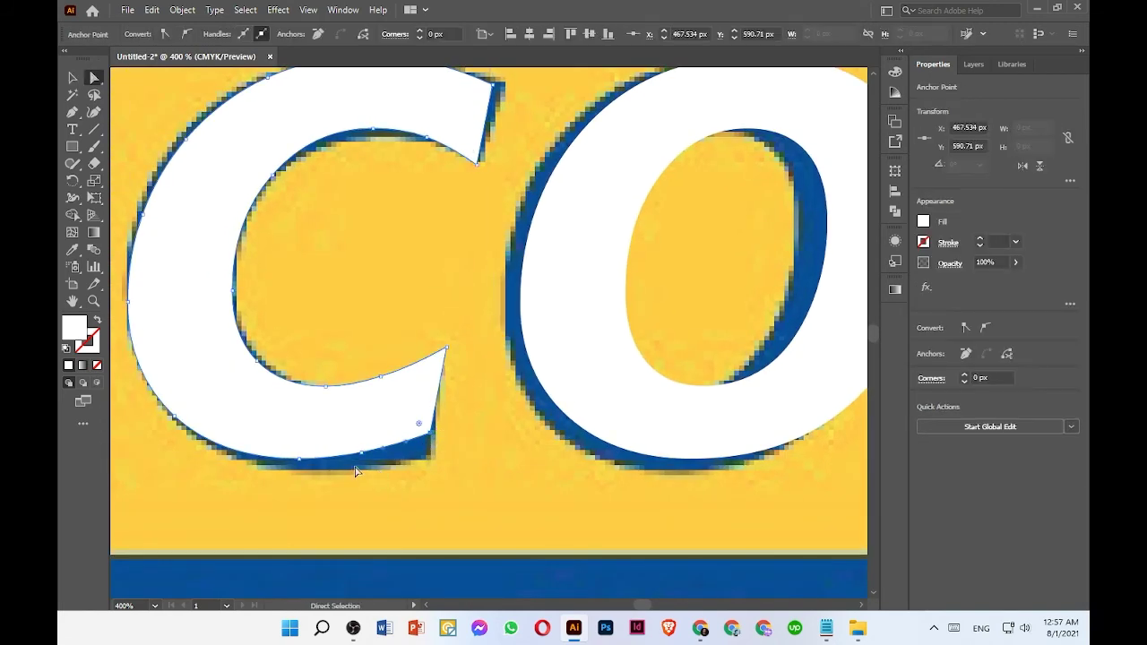
{"action": "left_click", "coordinate": [363, 460], "text": "shift"}
{"action": "left_click", "coordinate": [299, 462], "text": "shift"}
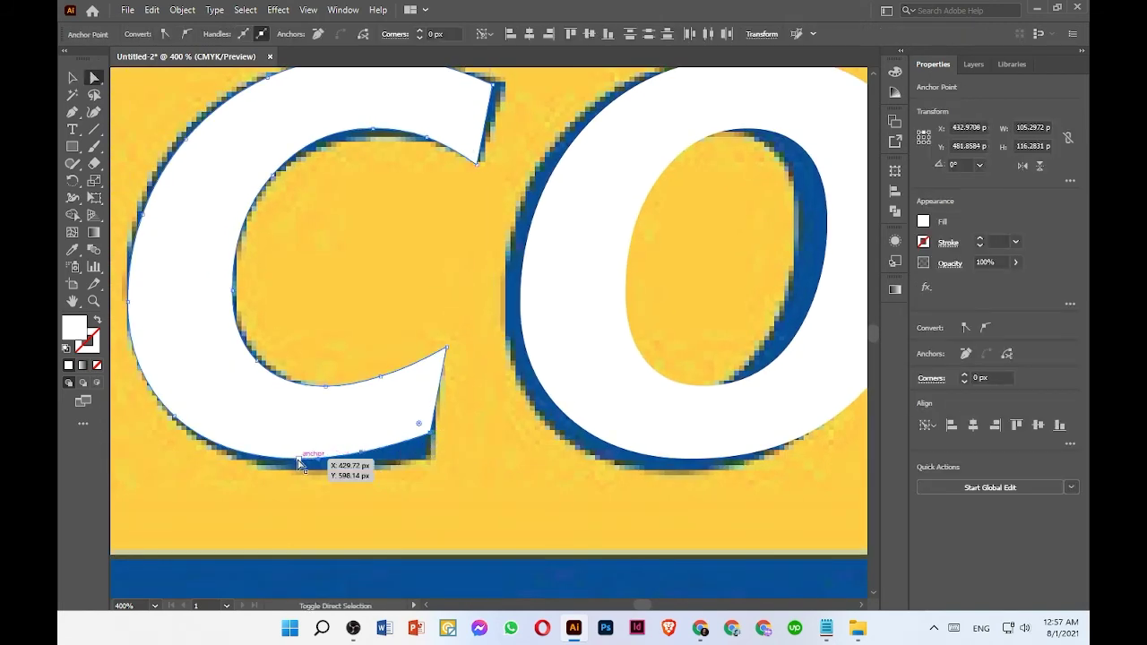
{"action": "left_click_drag", "start_coordinate": [298, 462], "coordinate": [301, 471]}
{"action": "left_click_drag", "start_coordinate": [437, 448], "coordinate": [433, 459]}
{"action": "left_click", "coordinate": [432, 457]}
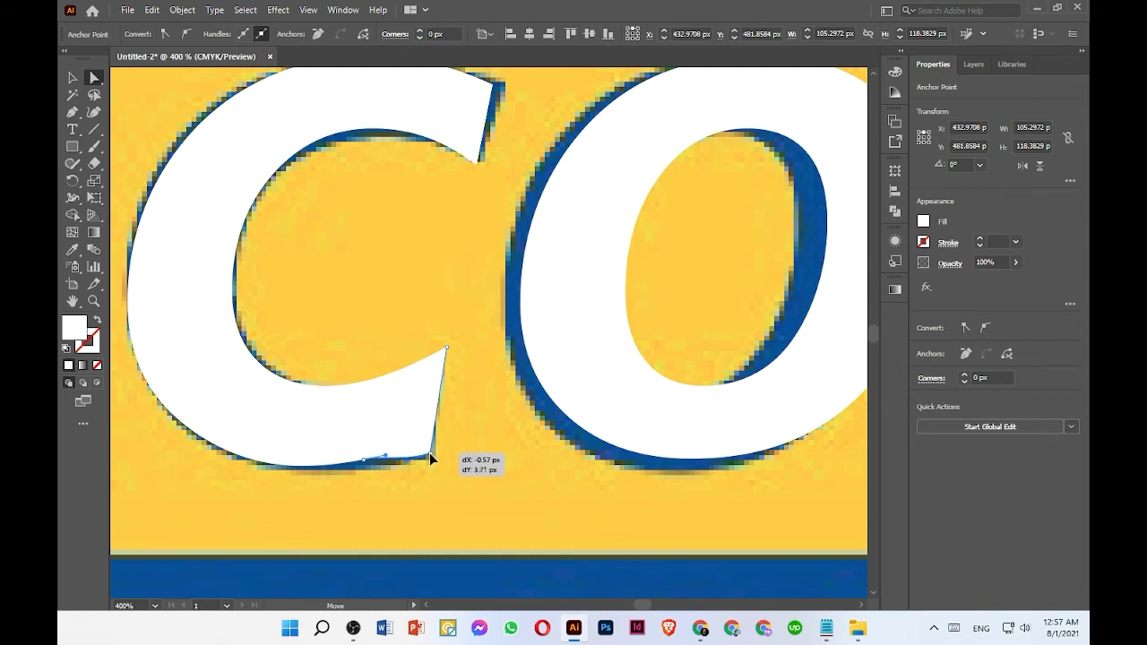
{"action": "left_click_drag", "start_coordinate": [363, 462], "coordinate": [389, 466]}
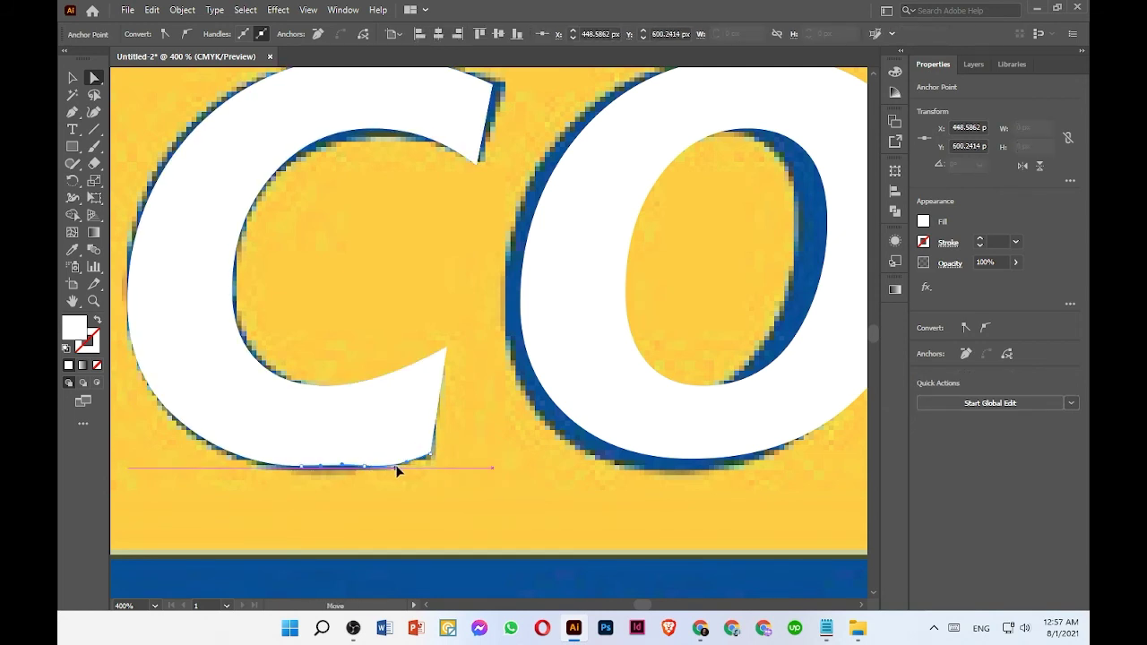
{"action": "left_click", "coordinate": [462, 484]}
Undo the last anchor point adjustment on the white C's lower edge and deselect the letter.
{"action": "scroll", "coordinate": [461, 491], "scroll_direction": "down", "scroll_amount": 5}
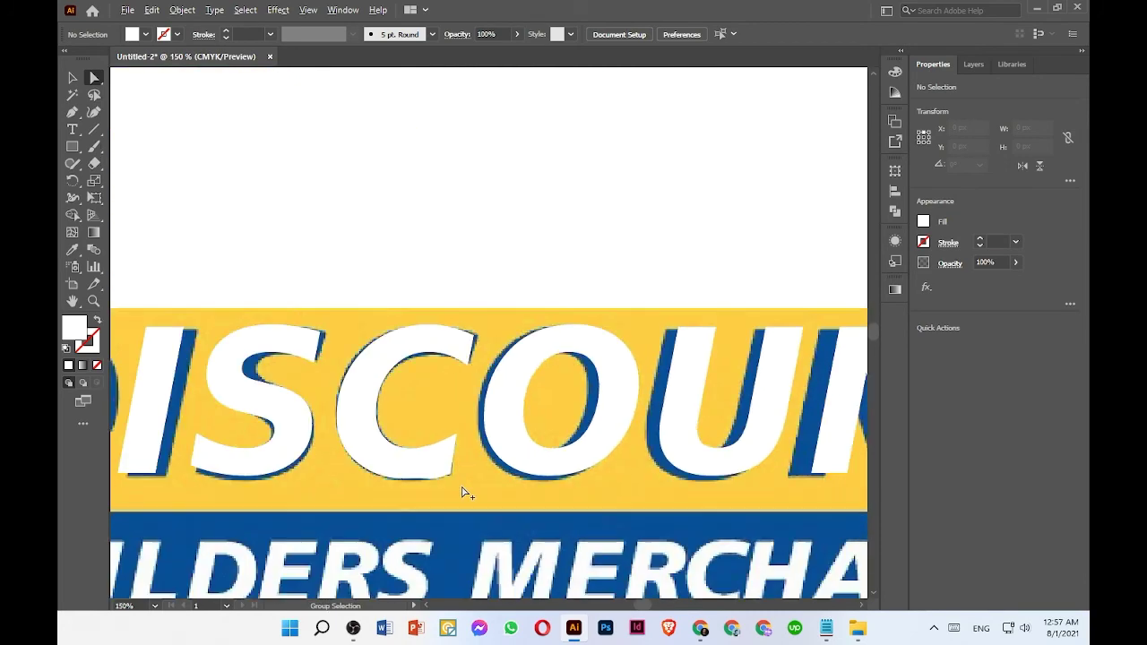
{"action": "scroll", "coordinate": [538, 475], "scroll_direction": "down", "scroll_amount": 1}
{"action": "scroll", "coordinate": [484, 451], "scroll_direction": "up", "scroll_amount": 1}
{"action": "scroll", "coordinate": [566, 420], "scroll_direction": "up", "scroll_amount": 4}
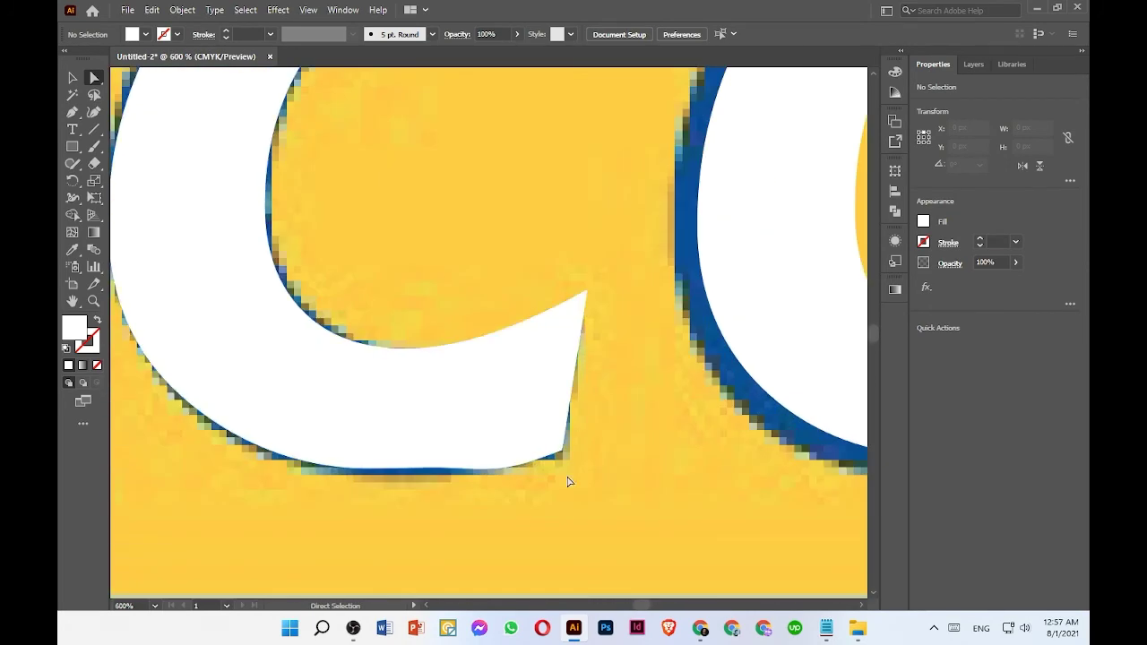
{"action": "left_click", "coordinate": [538, 487]}
{"action": "left_click", "coordinate": [507, 484]}
{"action": "key", "text": "ctrl+z"}
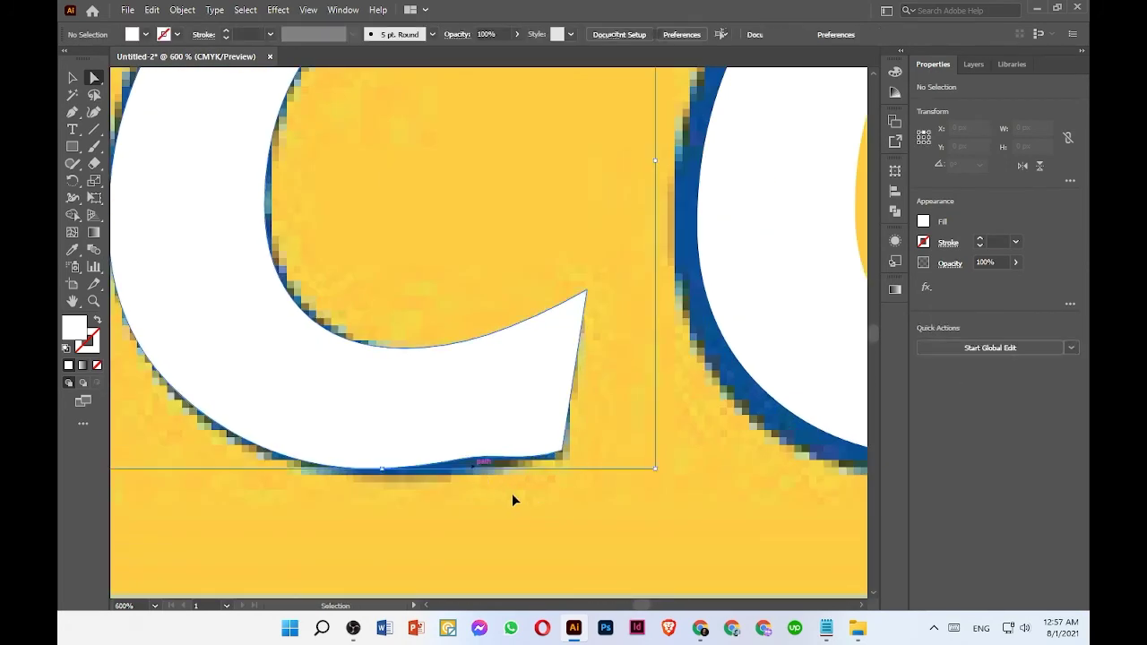
{"action": "left_click", "coordinate": [507, 502]}
{"action": "scroll", "coordinate": [502, 513], "scroll_direction": "down", "scroll_amount": 3}
{"action": "left_click_drag", "start_coordinate": [530, 517], "coordinate": [483, 477]}
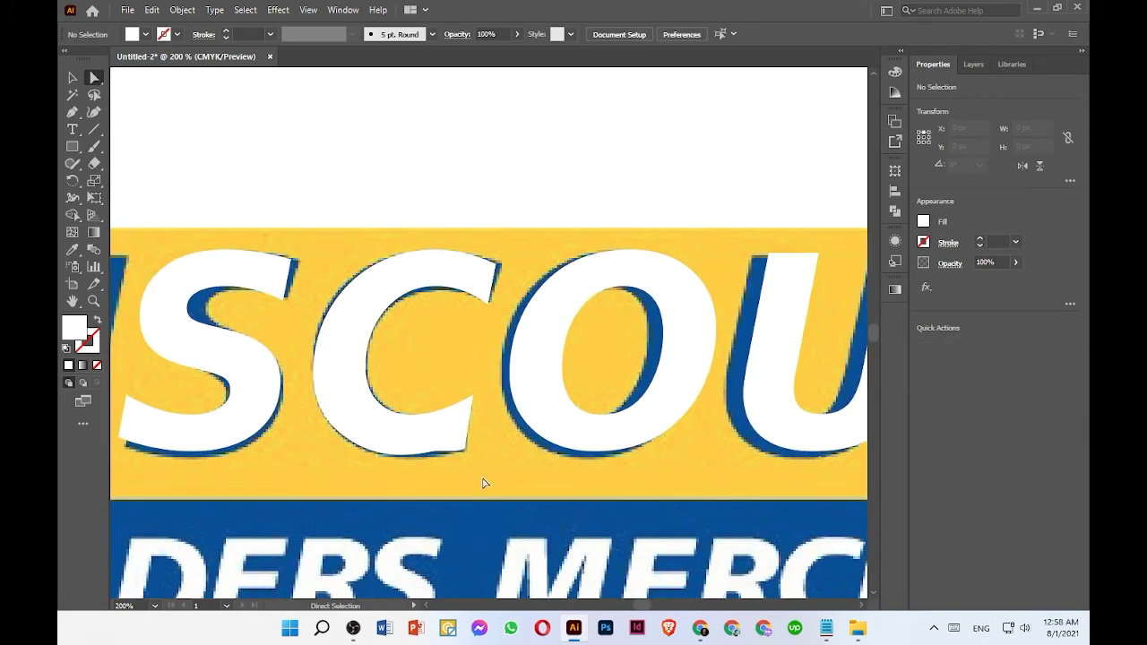
Place the finel image-01 file from the 1-15-2020 folder into the document above the overlaid logo.
{"action": "key", "text": "ctrl+0"}
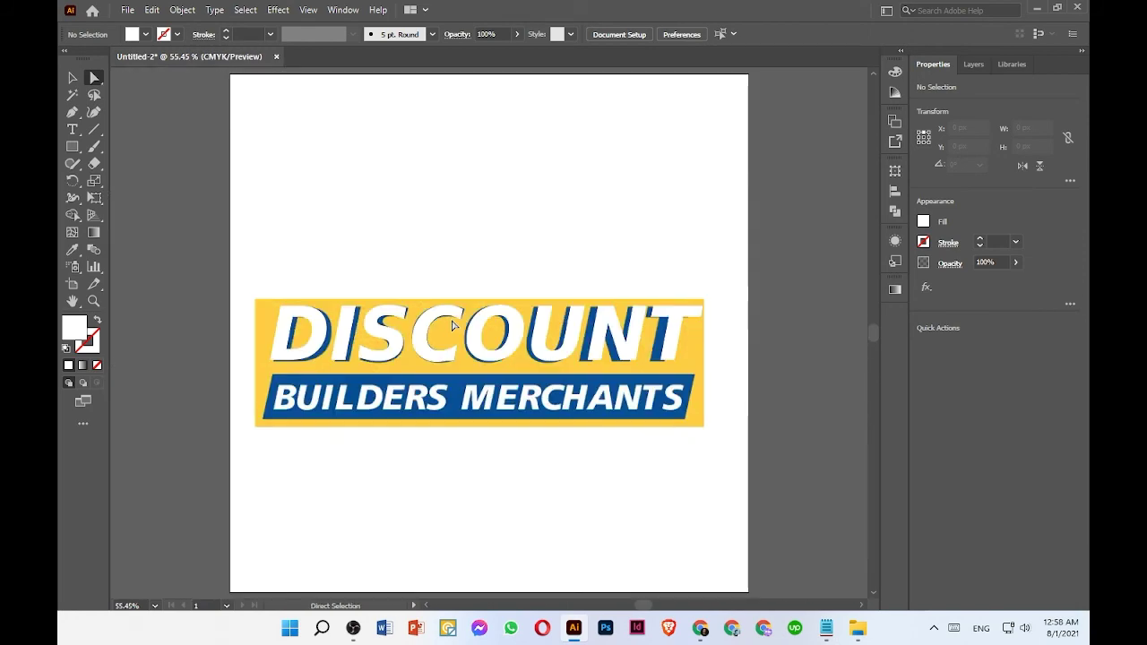
{"action": "left_click", "coordinate": [73, 79]}
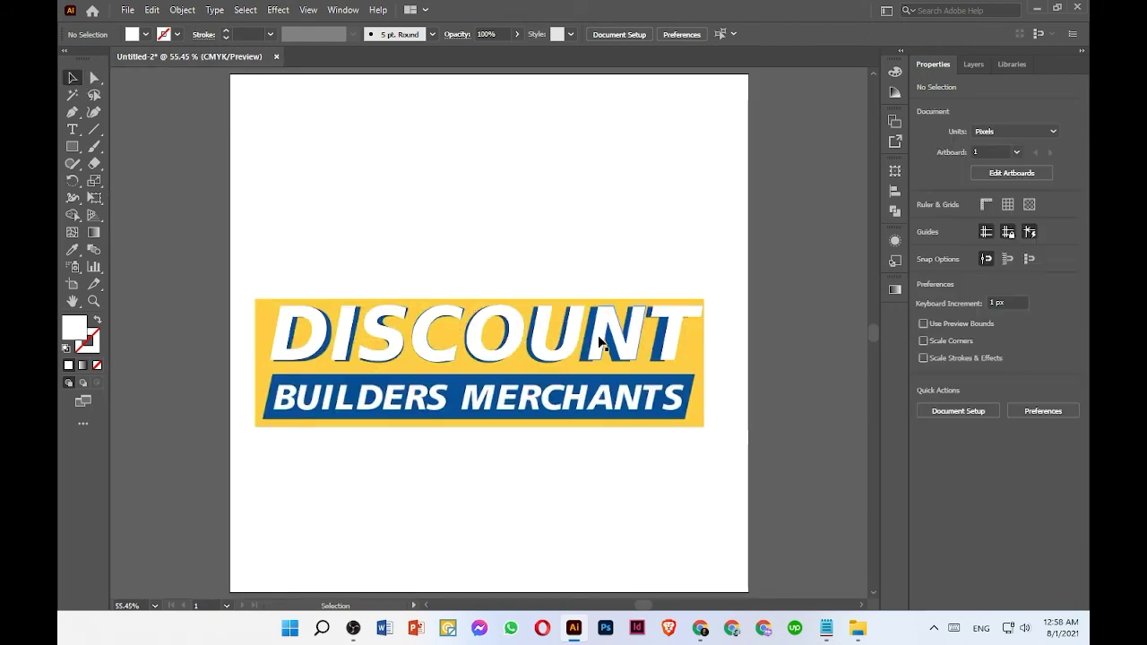
{"action": "mouse_move", "coordinate": [885, 611]}
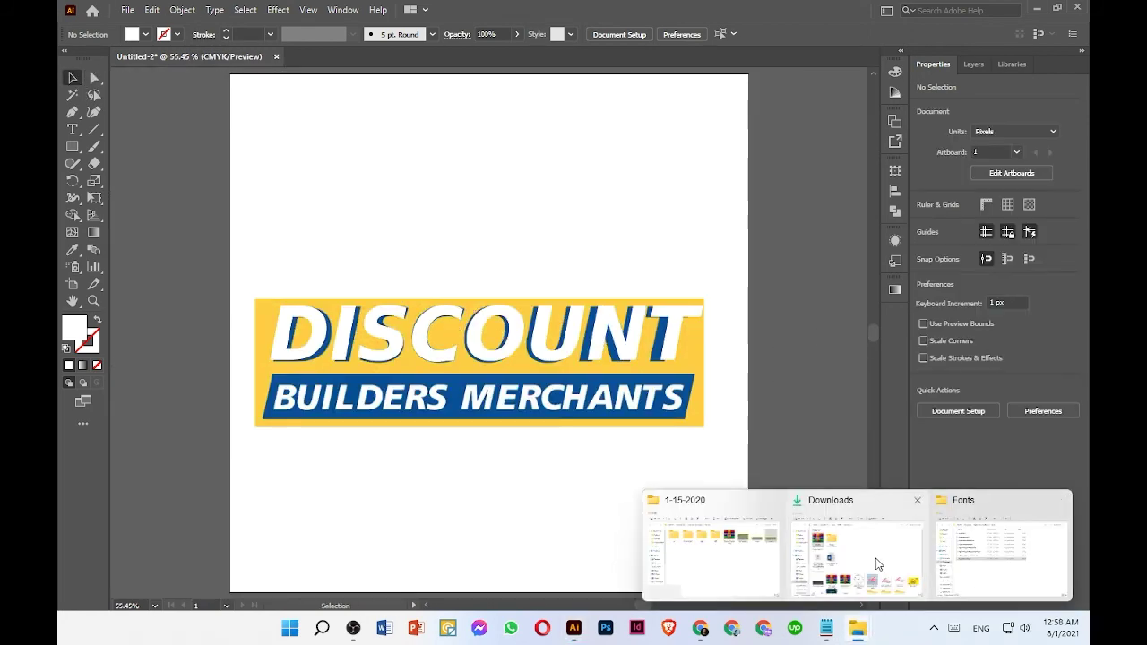
{"action": "left_click", "coordinate": [730, 556]}
{"action": "left_click_drag", "start_coordinate": [244, 345], "coordinate": [707, 189]}
{"action": "left_click", "coordinate": [707, 189]}
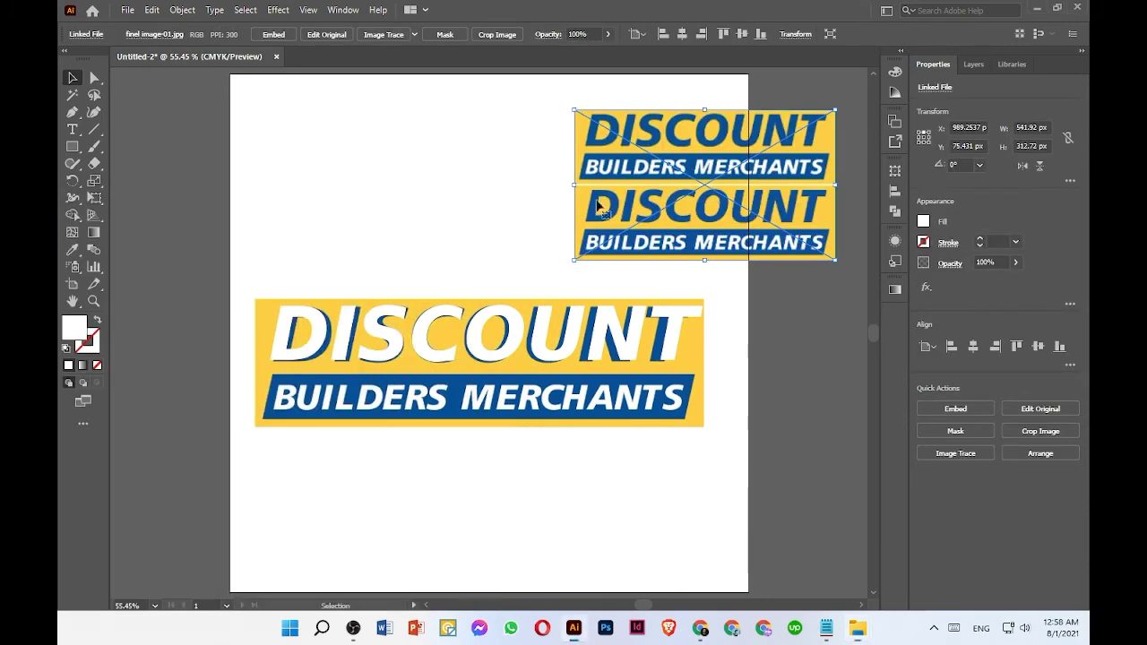
Examine the placed image closely, comparing the lettering of its two stacked DISCOUNT BUILDERS MERCHANTS logos.
{"action": "scroll", "coordinate": [594, 143], "scroll_direction": "up", "scroll_amount": 2}
{"action": "left_click", "coordinate": [594, 140]}
{"action": "scroll", "coordinate": [595, 140], "scroll_direction": "up", "scroll_amount": 2}
{"action": "scroll", "coordinate": [594, 141], "scroll_direction": "down", "scroll_amount": 2}
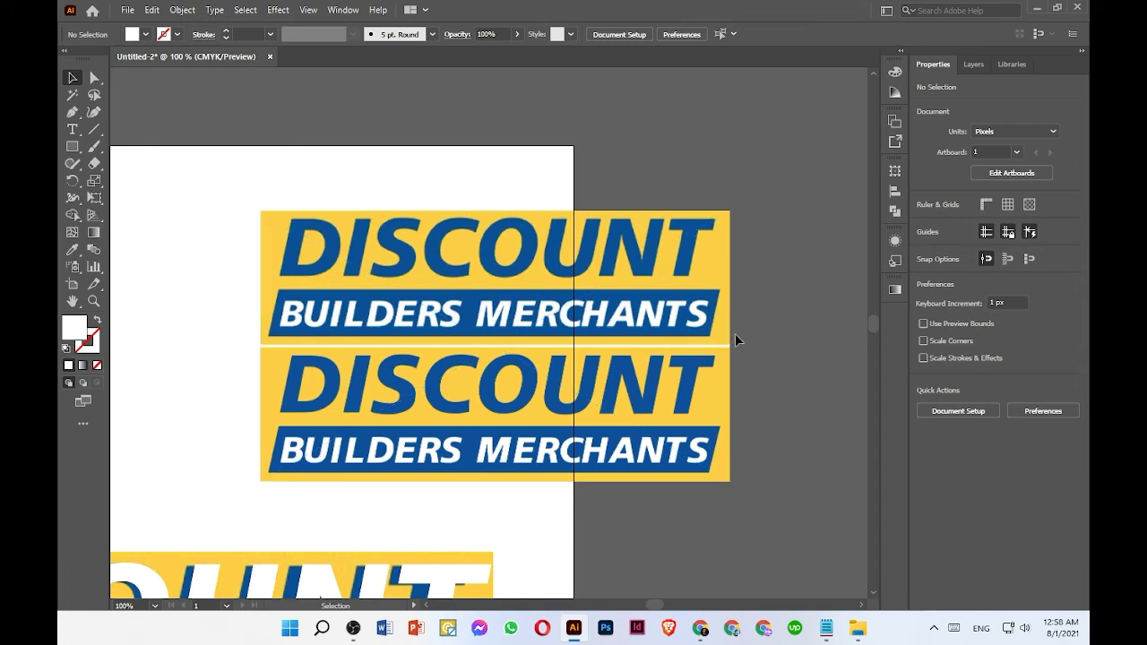
{"action": "scroll", "coordinate": [739, 336], "scroll_direction": "up", "scroll_amount": 4}
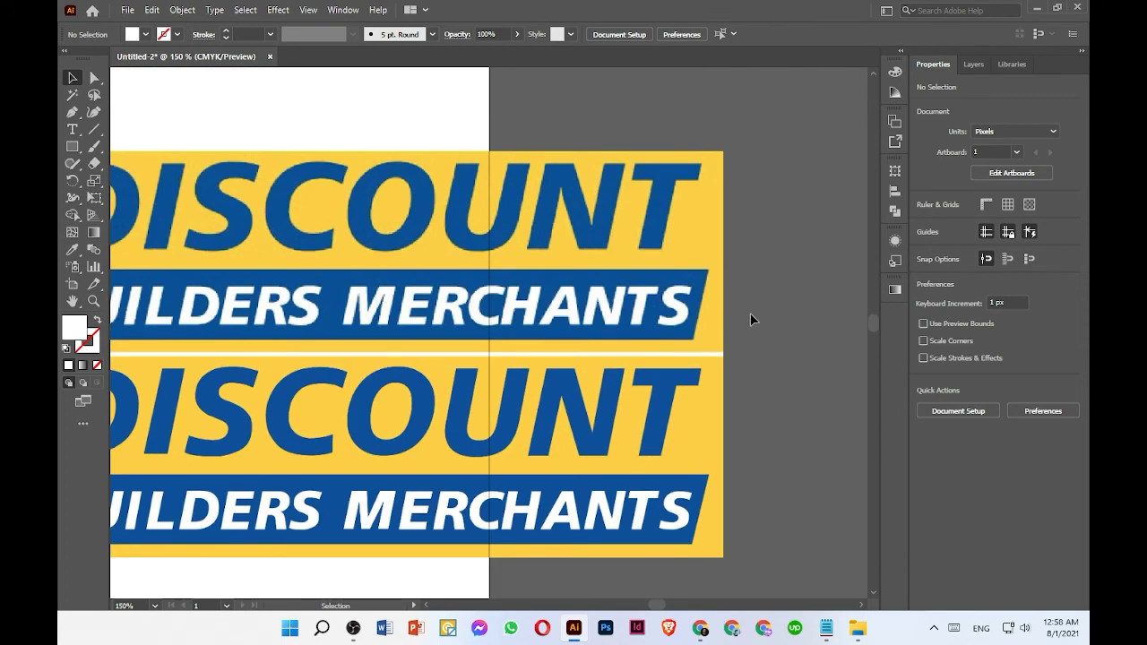
{"action": "scroll", "coordinate": [749, 407], "scroll_direction": "up", "scroll_amount": 1}
{"action": "scroll", "coordinate": [749, 407], "scroll_direction": "down", "scroll_amount": 1}
Open discount builders logo.ai from the ai folder inside 1-15-2020 in Illustrator.
{"action": "mouse_move", "coordinate": [857, 628]}
{"action": "left_click", "coordinate": [740, 523]}
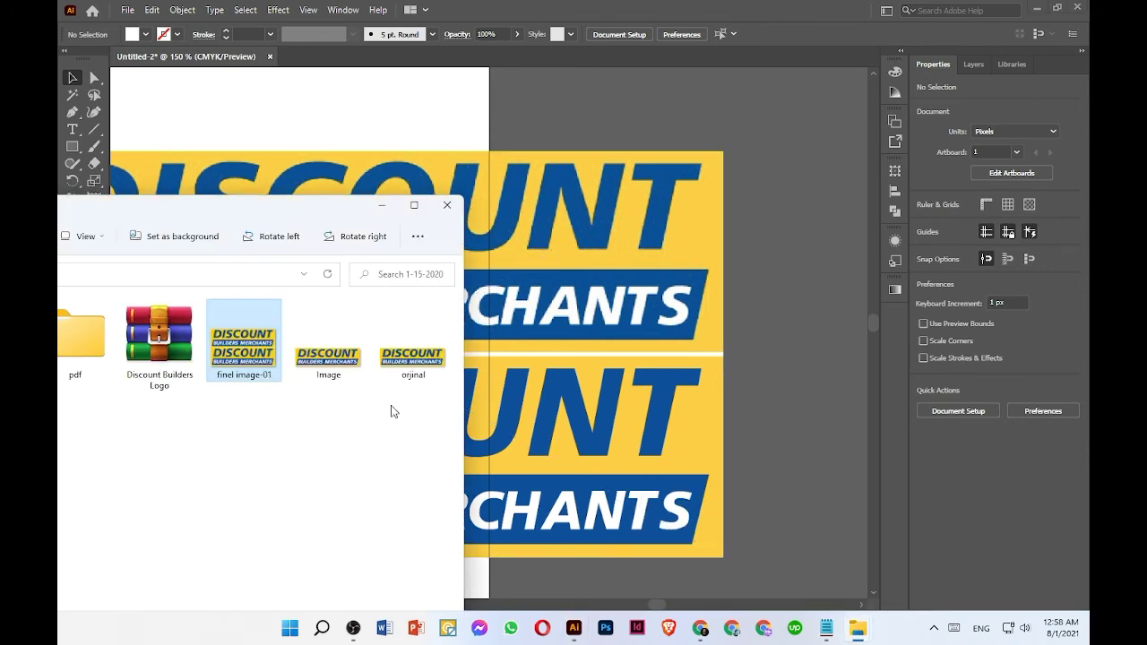
{"action": "left_click_drag", "start_coordinate": [241, 201], "coordinate": [478, 194]}
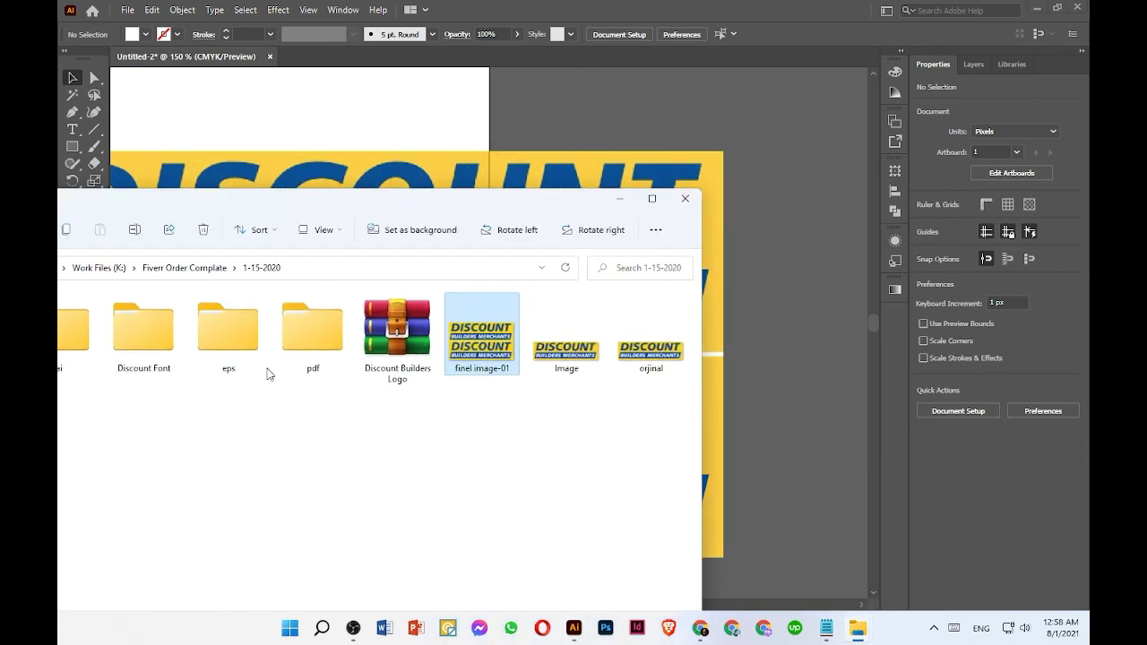
{"action": "double_click", "coordinate": [75, 351]}
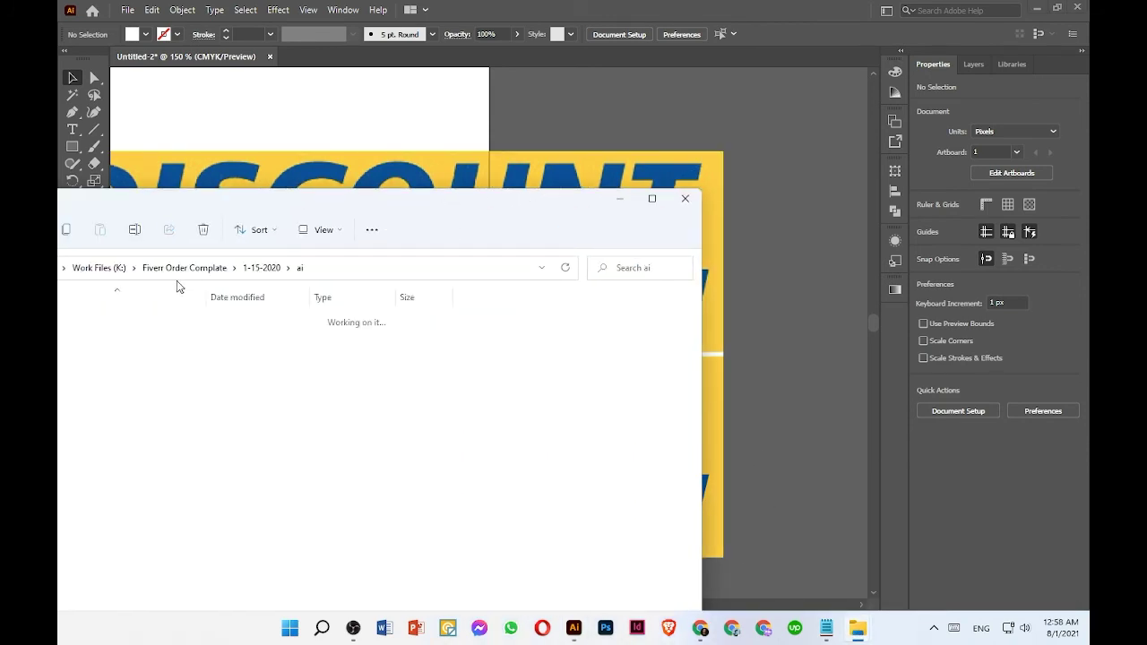
{"action": "left_click_drag", "start_coordinate": [185, 320], "coordinate": [341, 397]}
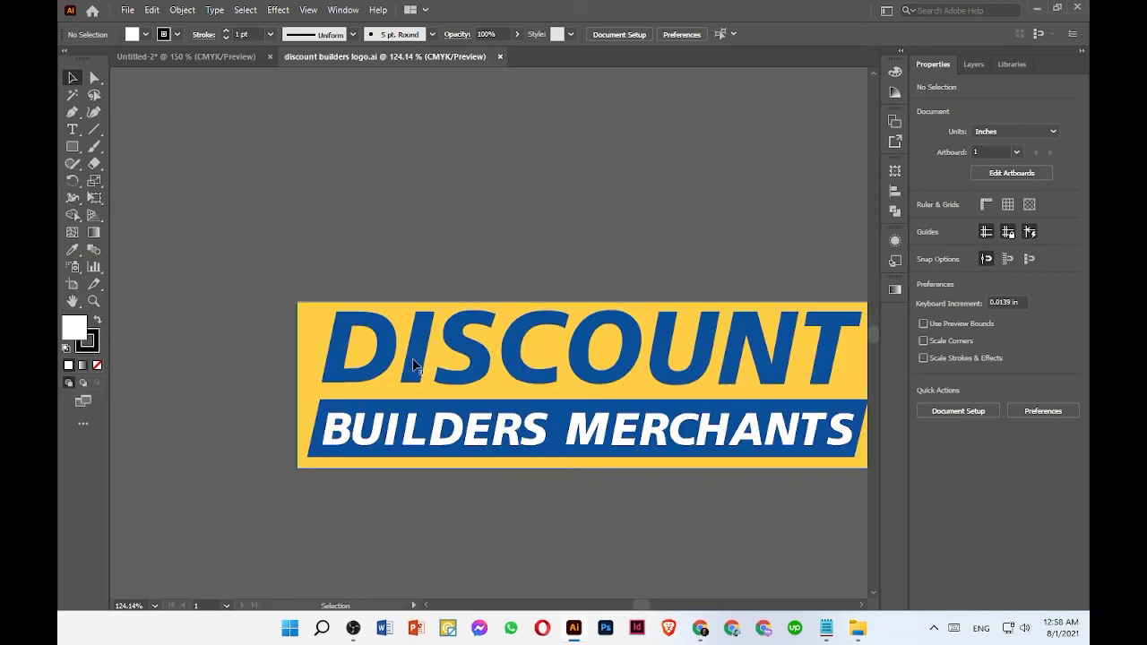
Inspect the lettering of the vector logo in discount builders logo.ai up close and as a whole.
{"action": "left_click_drag", "start_coordinate": [566, 288], "coordinate": [481, 255]}
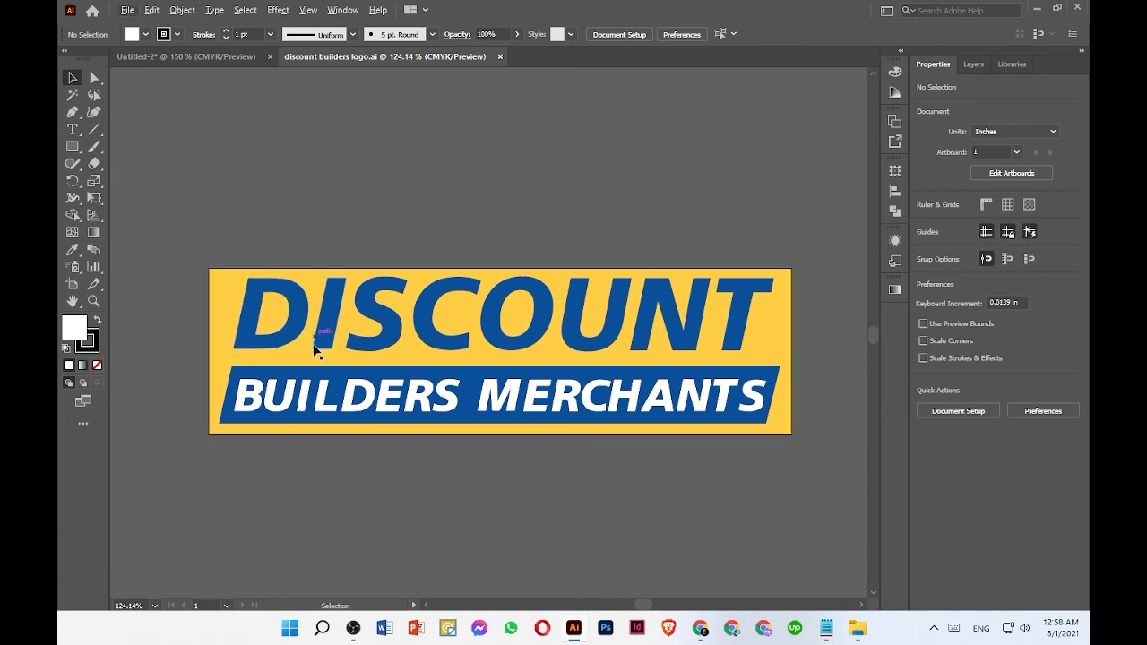
{"action": "scroll", "coordinate": [320, 309], "scroll_direction": "up", "scroll_amount": 3}
{"action": "scroll", "coordinate": [325, 296], "scroll_direction": "down", "scroll_amount": 3}
{"action": "scroll", "coordinate": [384, 302], "scroll_direction": "down", "scroll_amount": 3}
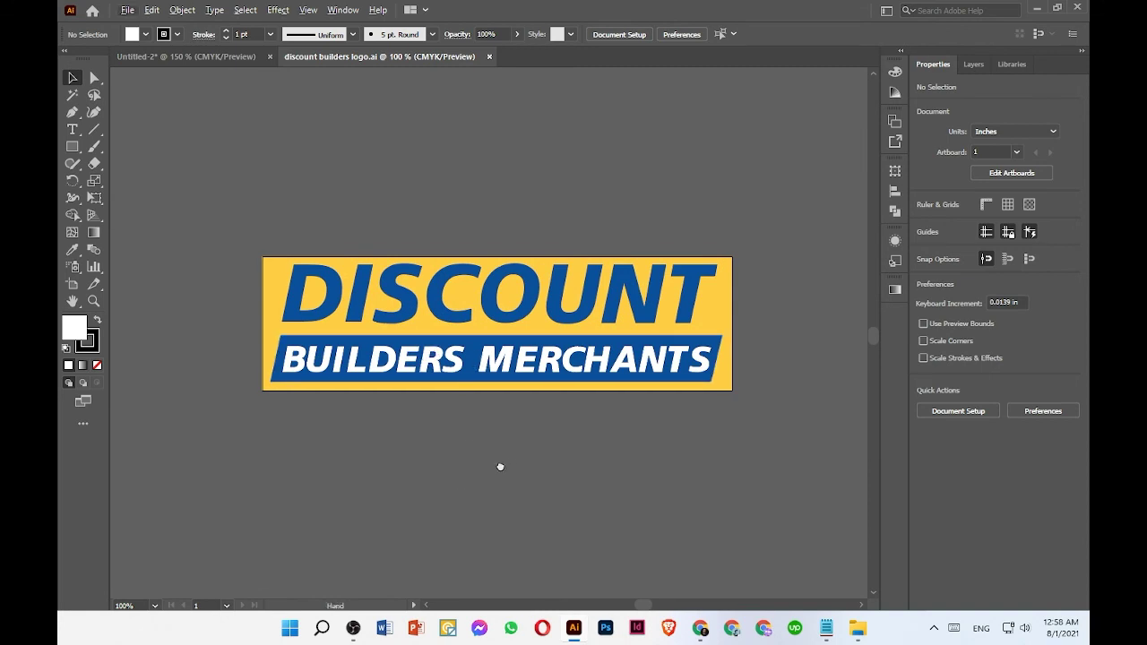
{"action": "scroll", "coordinate": [499, 464], "scroll_direction": "right", "scroll_amount": 1}
{"action": "scroll", "coordinate": [500, 361], "scroll_direction": "up", "scroll_amount": 1}
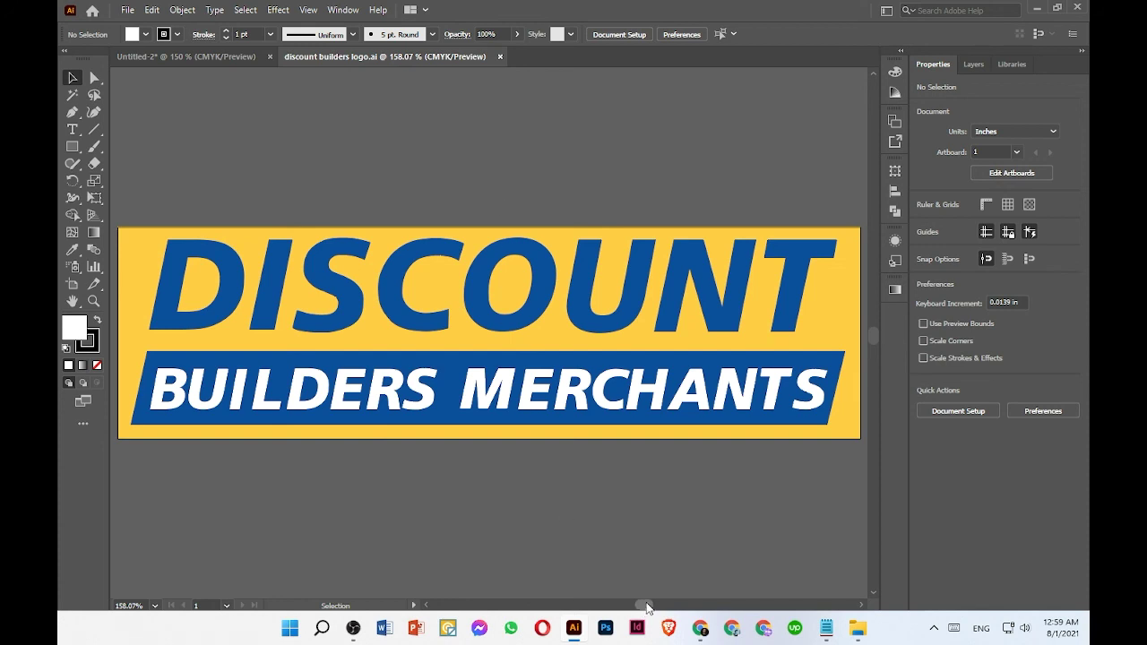
Switch to Chrome with the DejaVu Sans page on Font Zillion.
{"action": "left_click", "coordinate": [701, 629]}
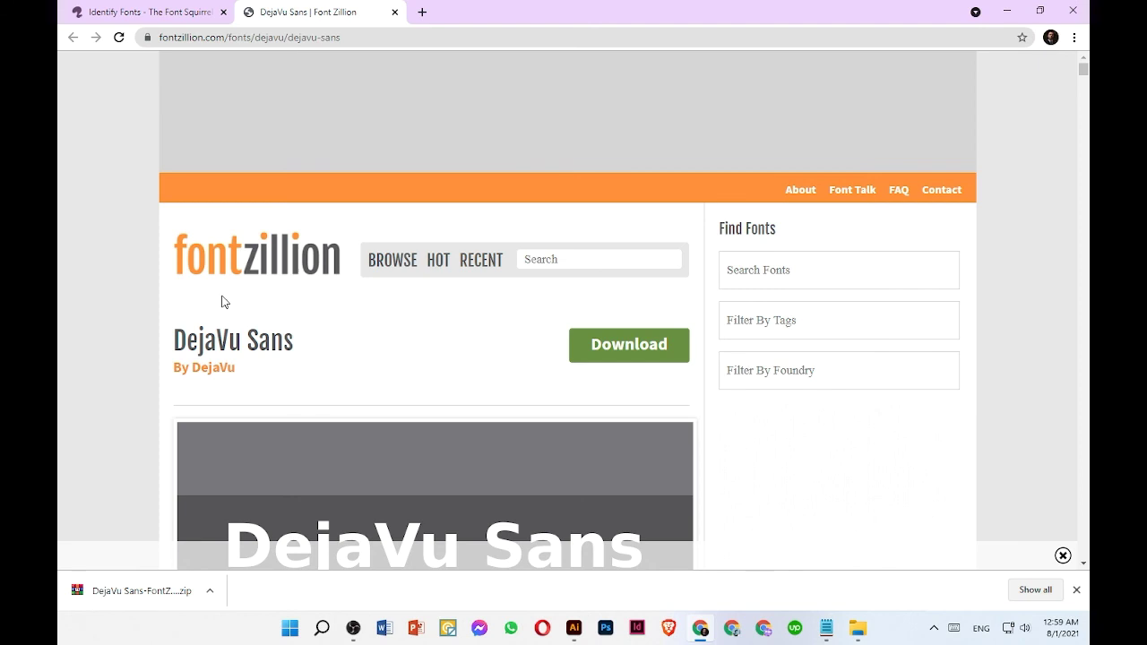